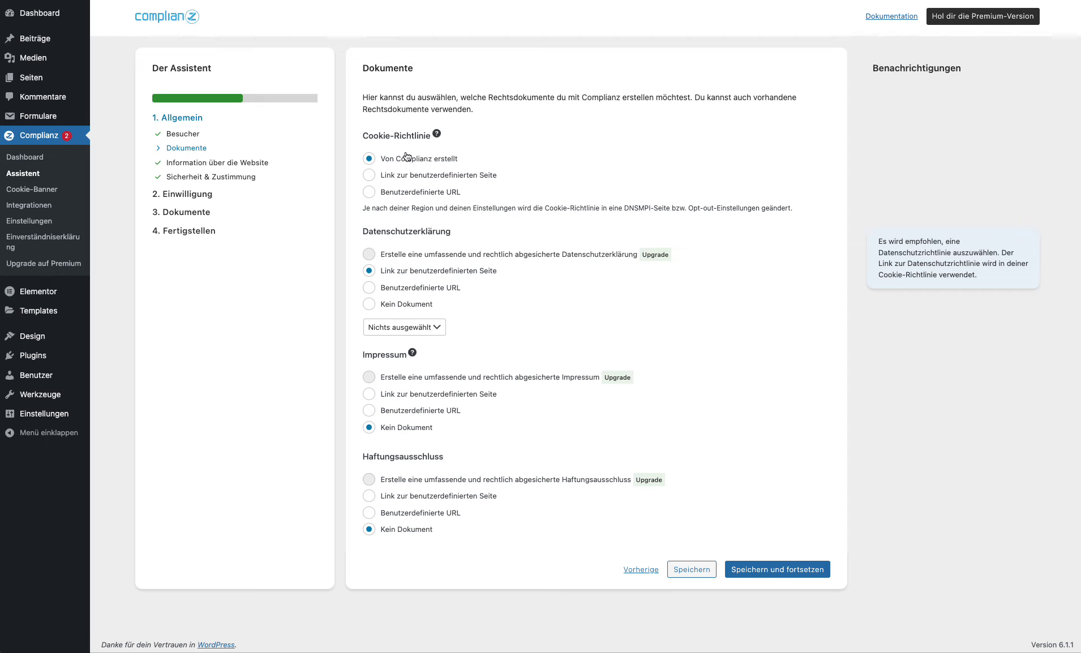
Step: Leave the Datenschutzerklärung without a linked page and start a new WordPress page
{"action": "left_click", "coordinate": [430, 327]}
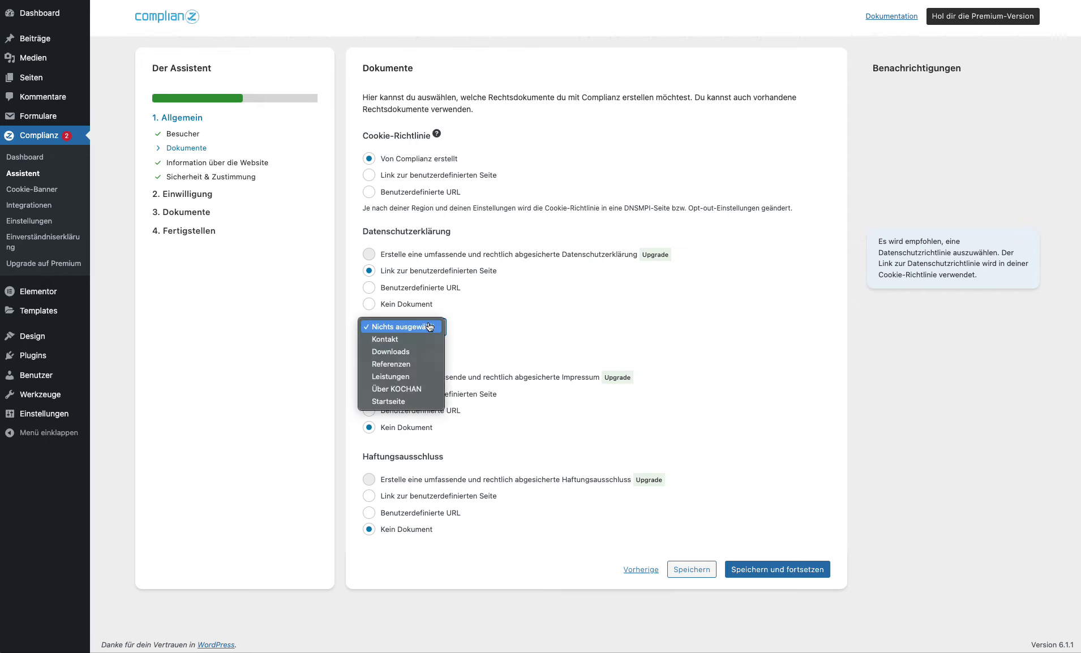
{"action": "left_click", "coordinate": [429, 327]}
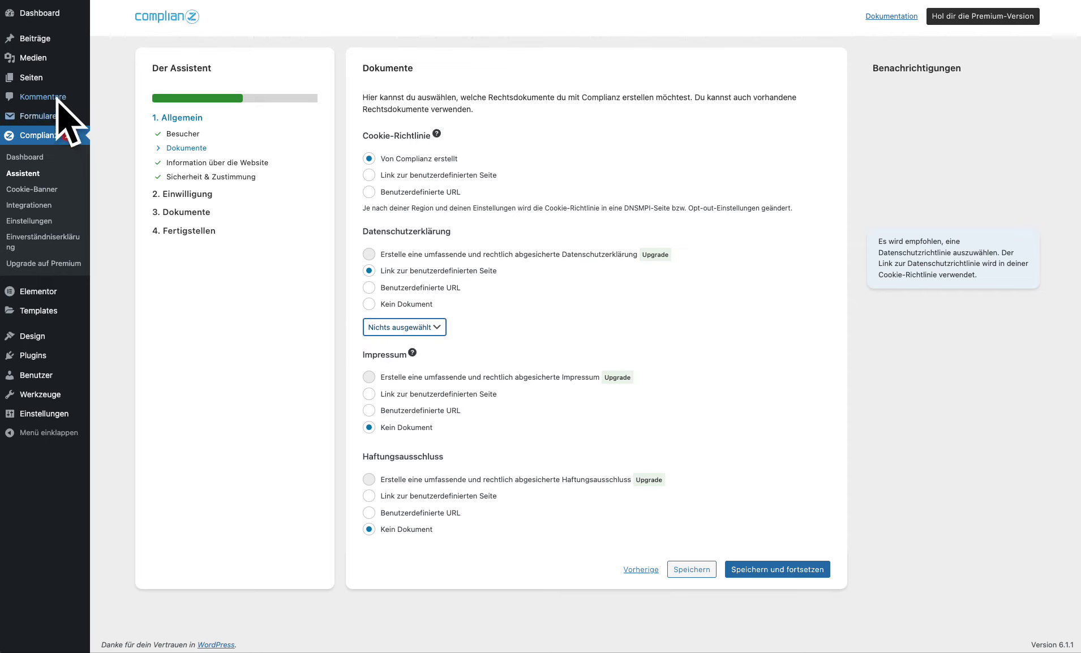
{"action": "left_click", "coordinate": [119, 95]}
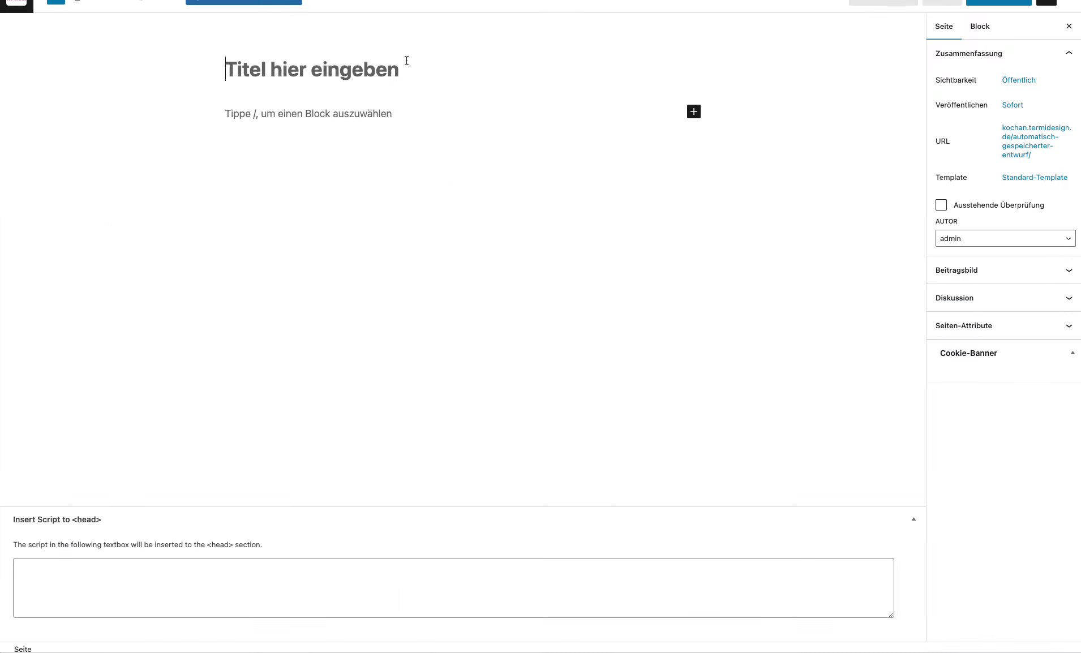
Step: Publish a page titled 'Datenschutz' with the text 'Hier folgt der Datenschutz', then start another page
{"action": "type", "text": "Datenschutz"}
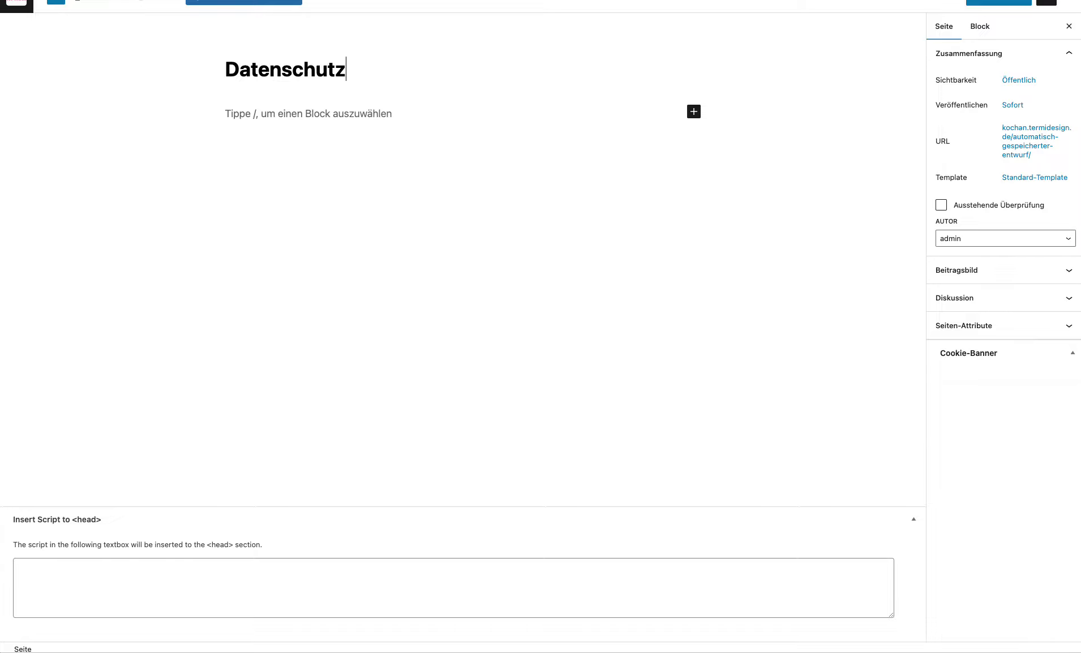
{"action": "key", "text": "Return"}
{"action": "type", "text": "Hier fo"}
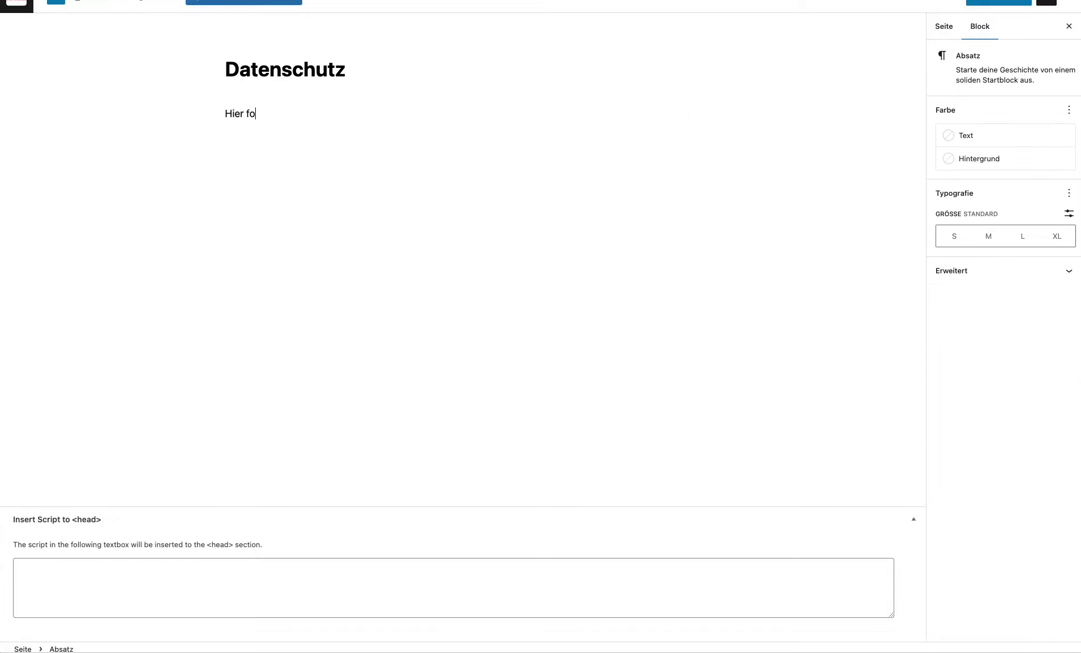
{"action": "type", "text": "lgt der Datenschutz"}
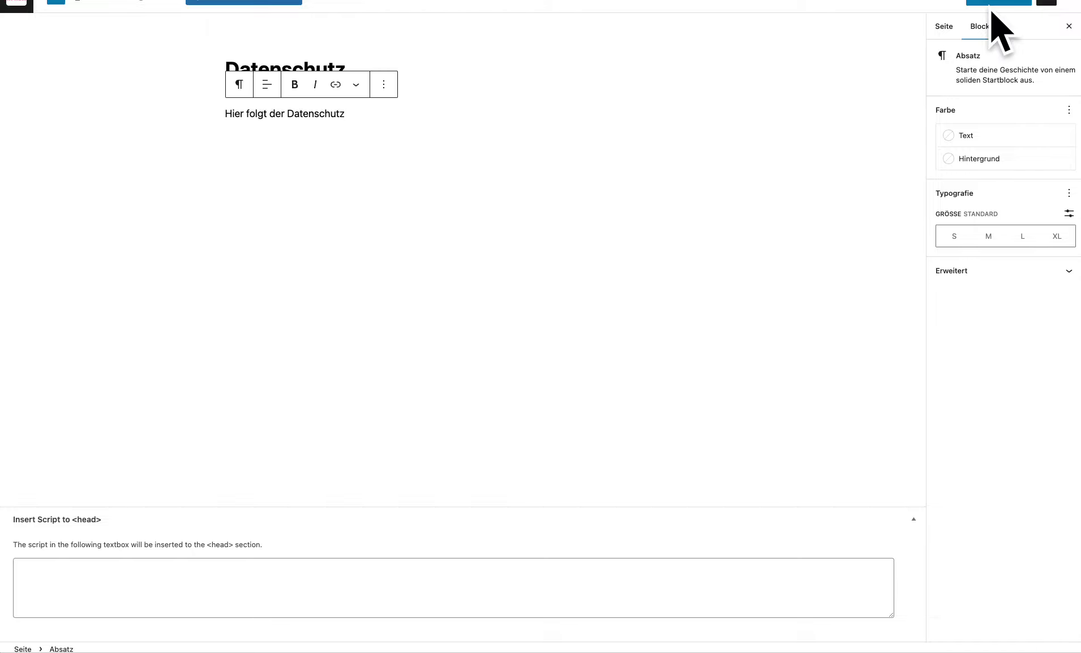
{"action": "left_click", "coordinate": [991, 2]}
{"action": "left_click", "coordinate": [990, 2]}
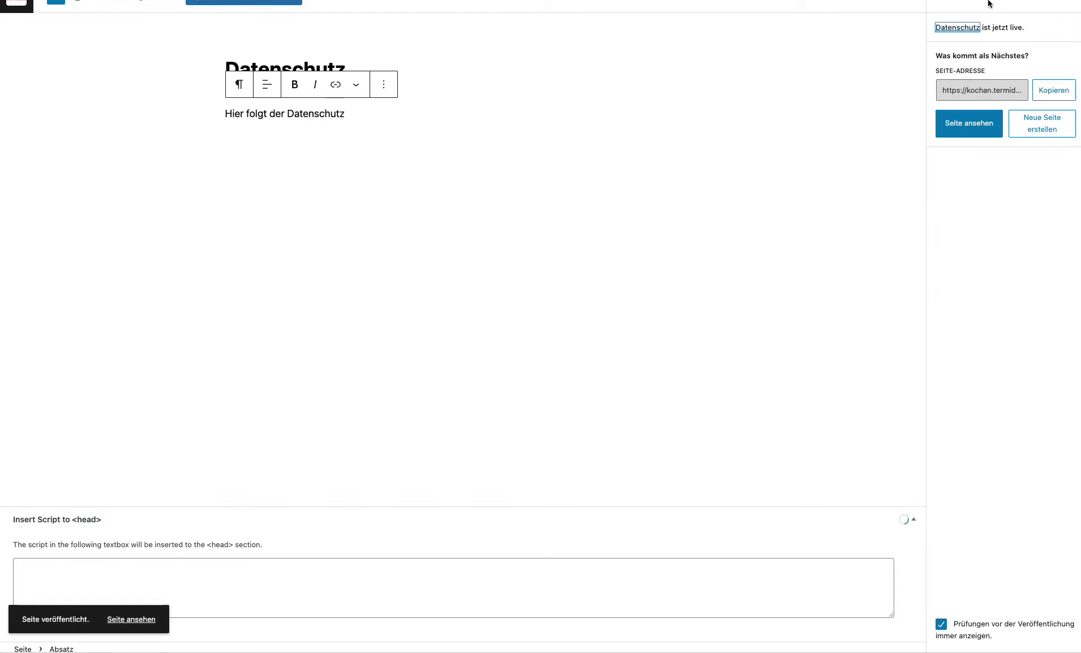
{"action": "left_click", "coordinate": [1045, 125]}
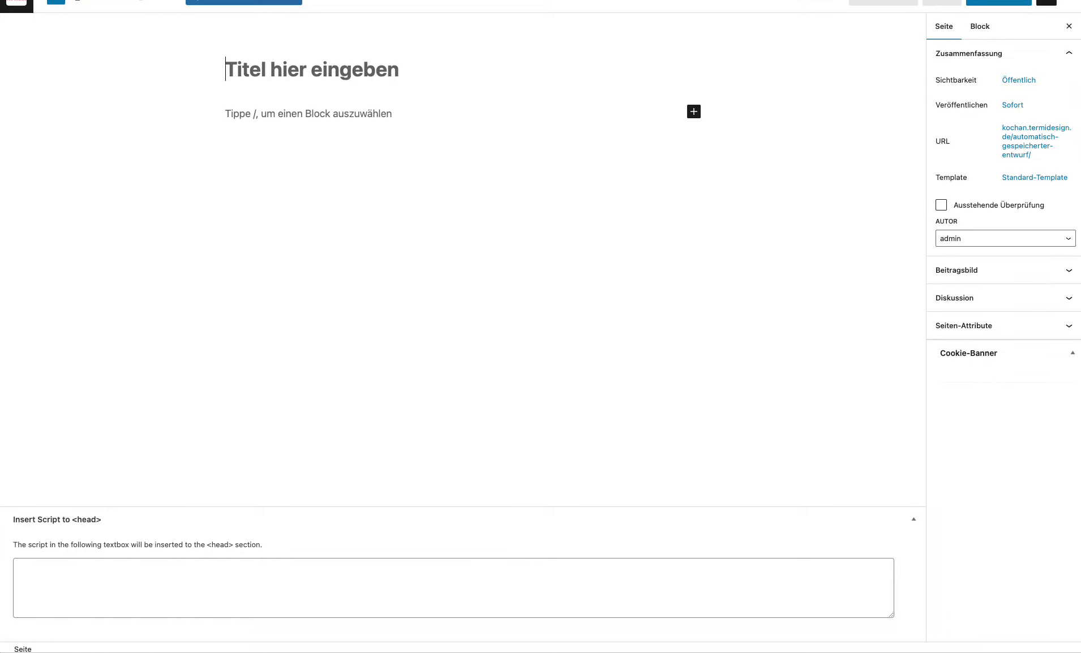
Step: Publish an 'Impressum' page reading 'Hier folgt das Impressum' and view it
{"action": "type", "text": "Impre"}
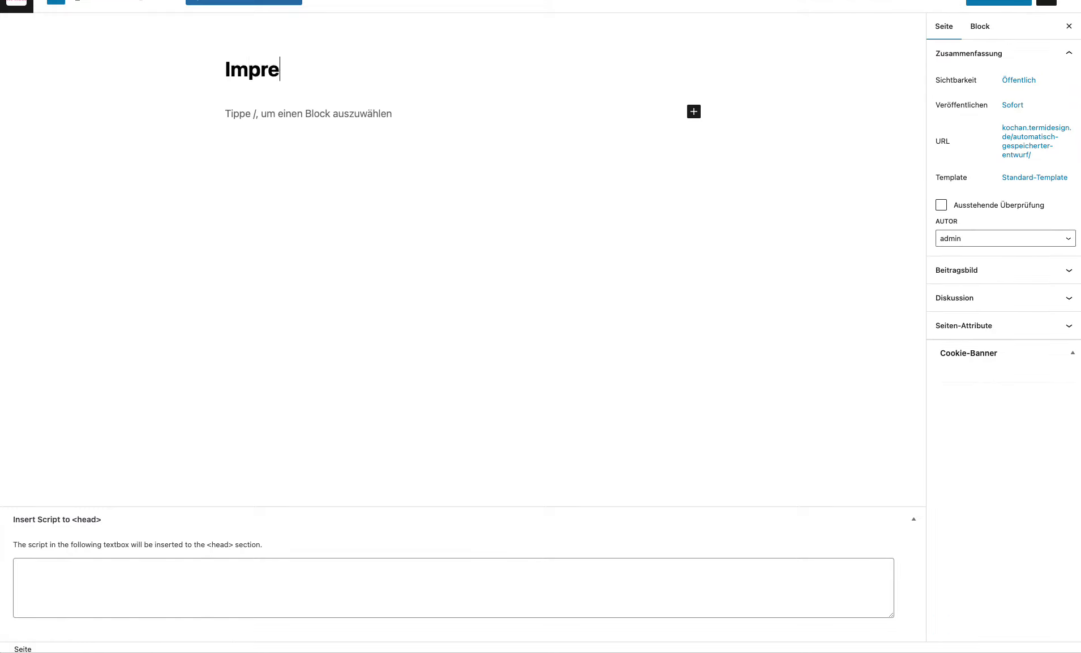
{"action": "type", "text": "ssum"}
{"action": "key", "text": "ctrl+a"}
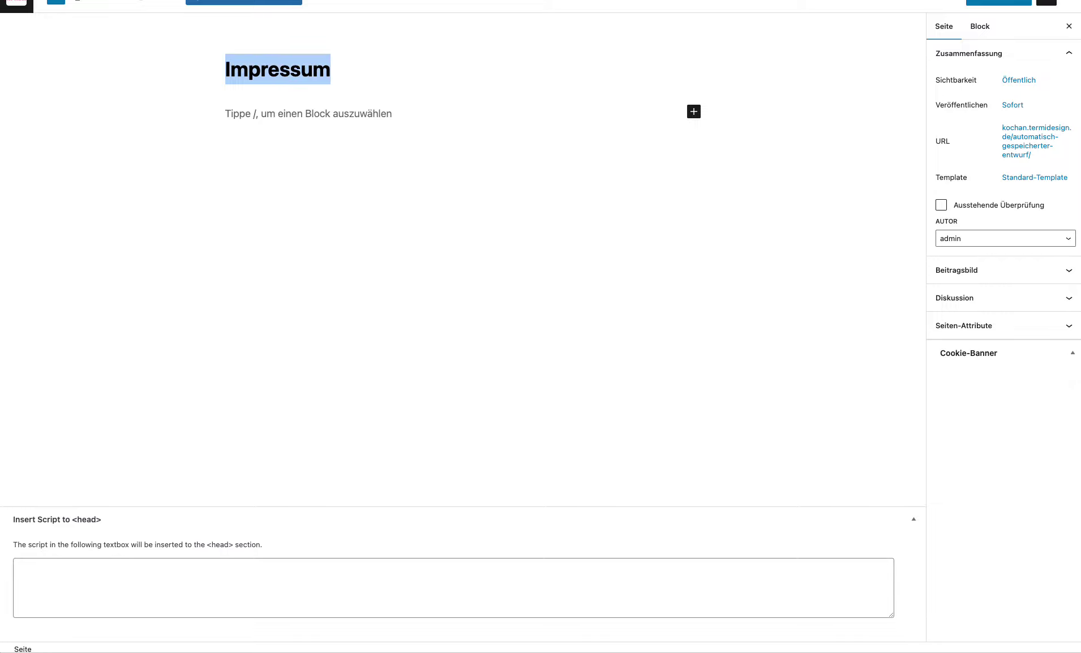
{"action": "left_click", "coordinate": [426, 106]}
{"action": "type", "text": "Hier folgt"}
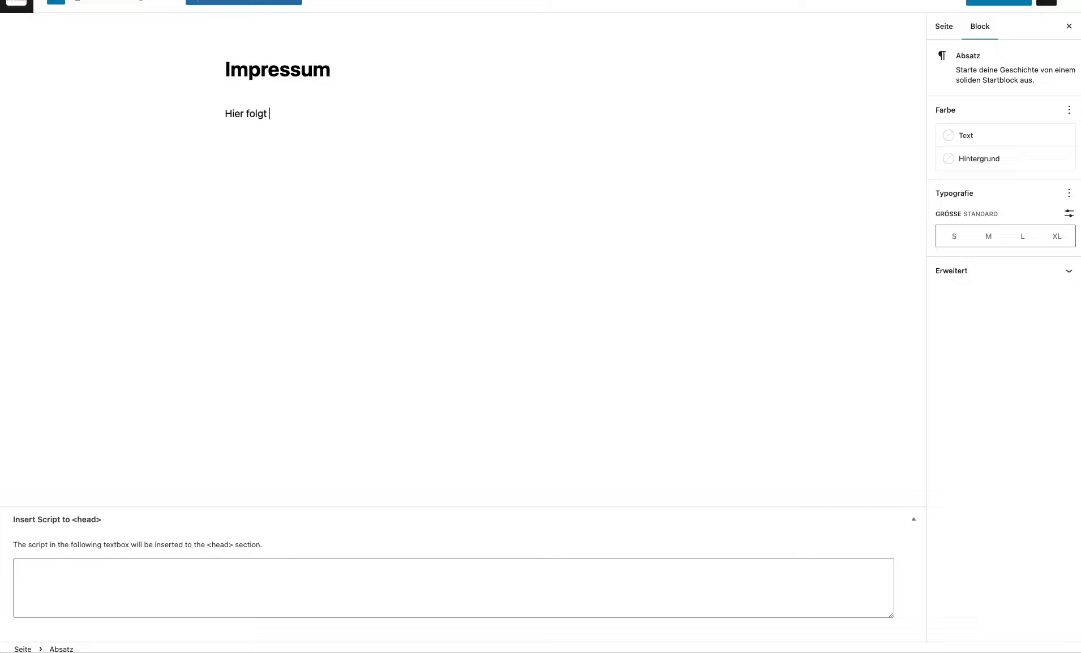
{"action": "type", "text": " das Impressum"}
{"action": "left_click", "coordinate": [990, 3]}
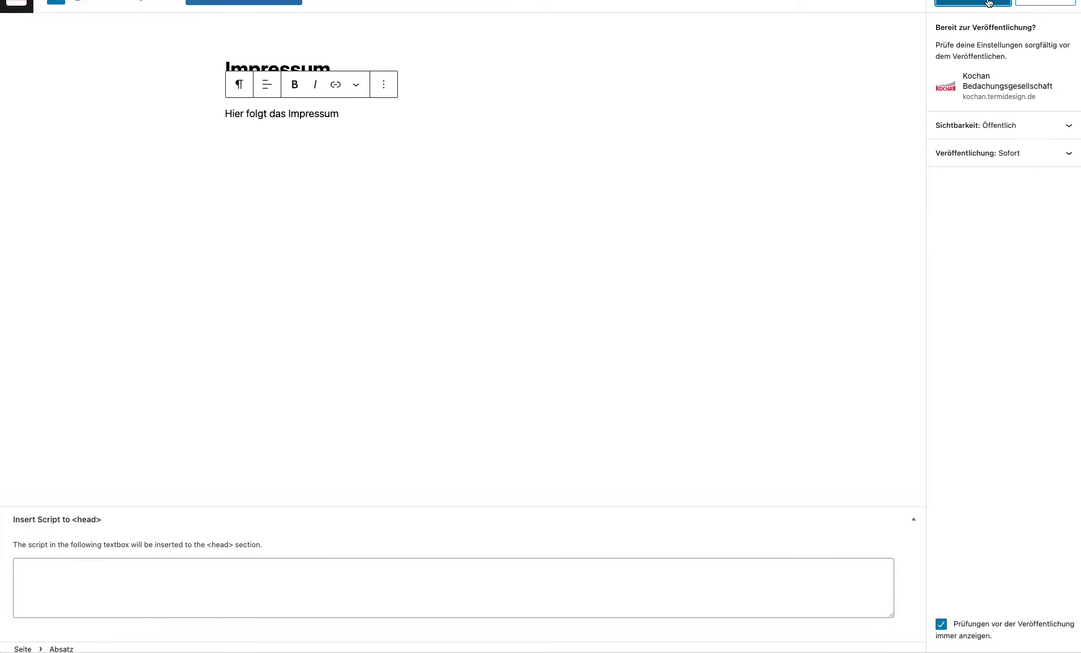
{"action": "left_click", "coordinate": [988, 2]}
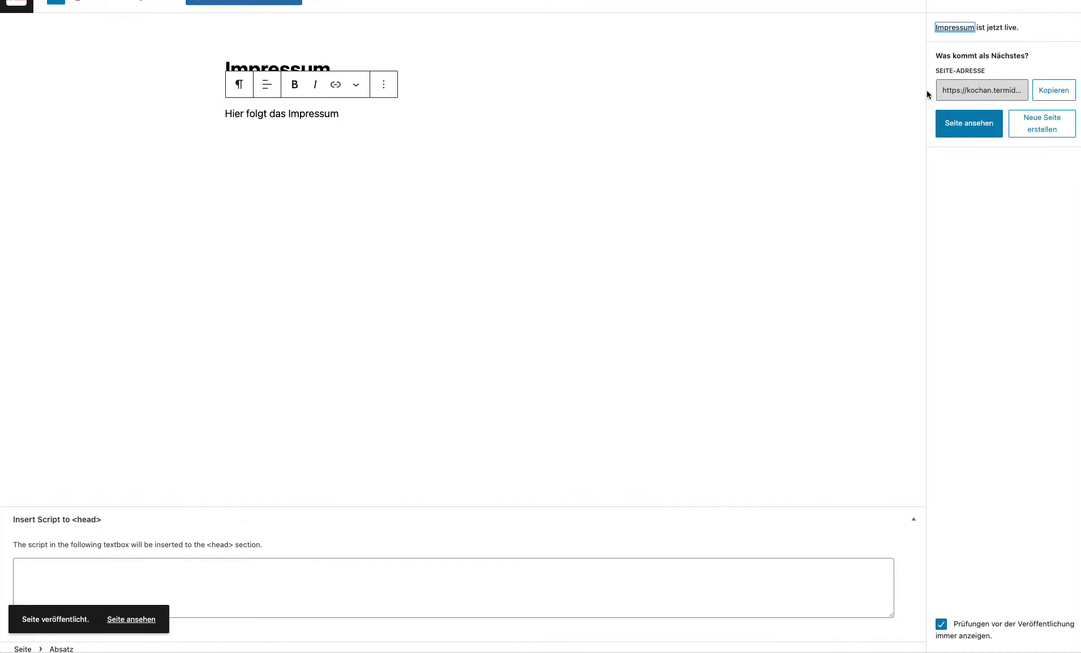
{"action": "left_click", "coordinate": [967, 123]}
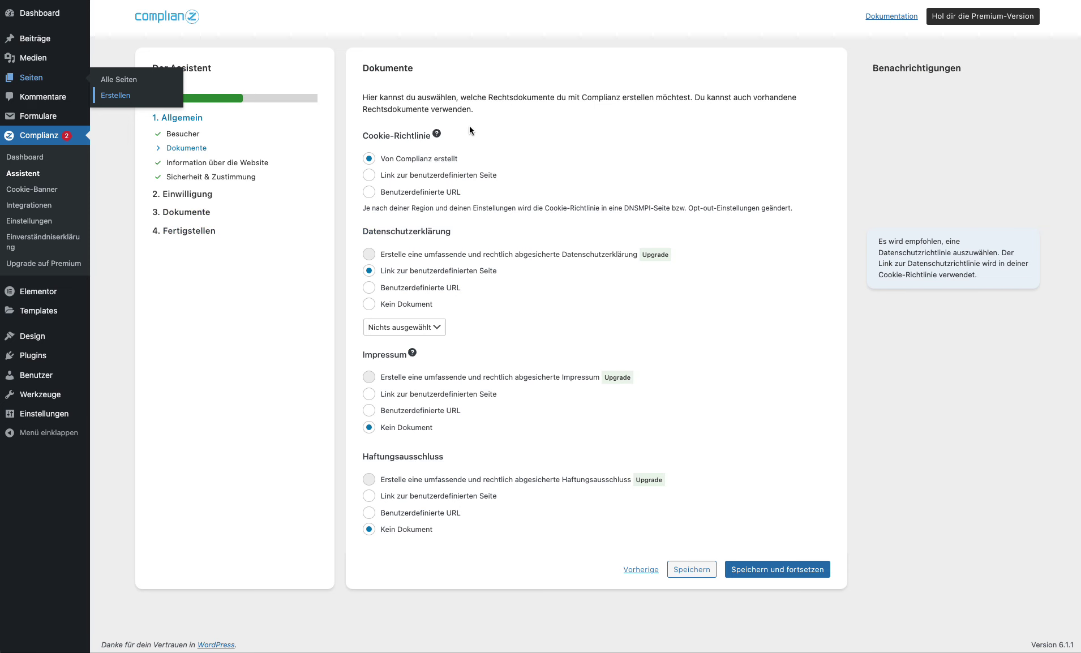
Step: Link the Datenschutzerklärung to the Datenschutz page and the Impressum to the Impressum page
{"action": "left_click", "coordinate": [190, 148]}
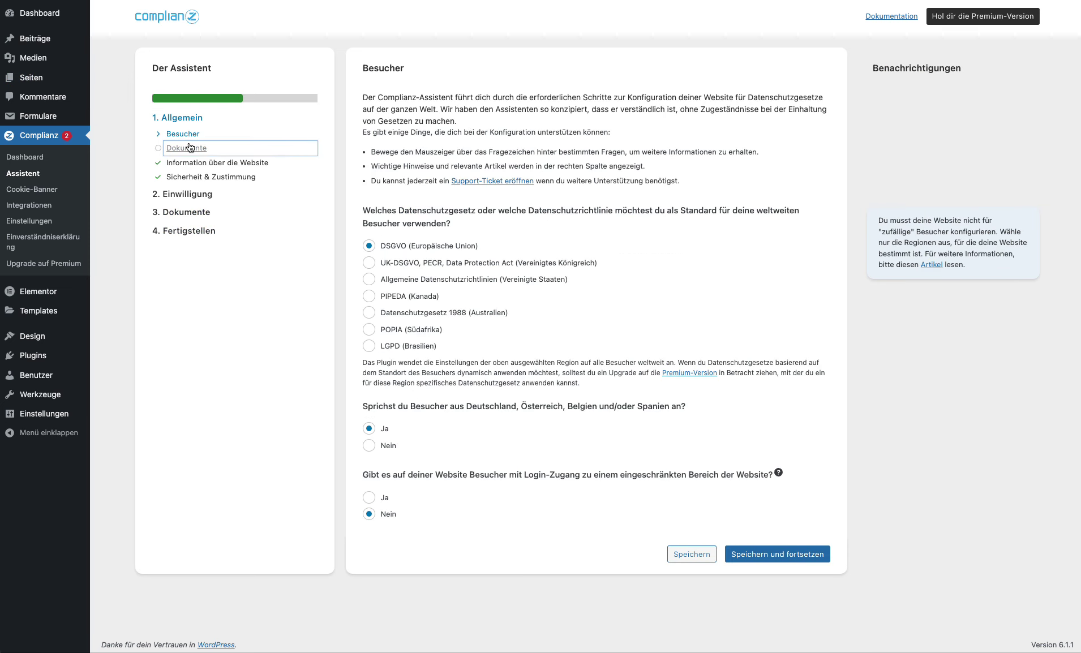
{"action": "left_click", "coordinate": [413, 327]}
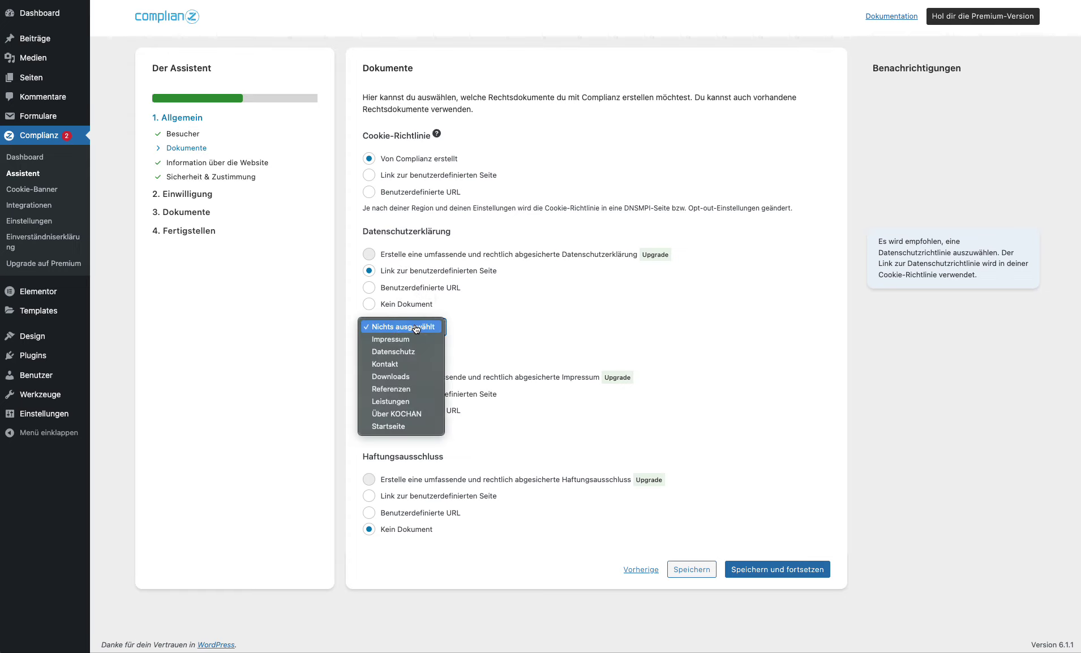
{"action": "left_click", "coordinate": [416, 340]}
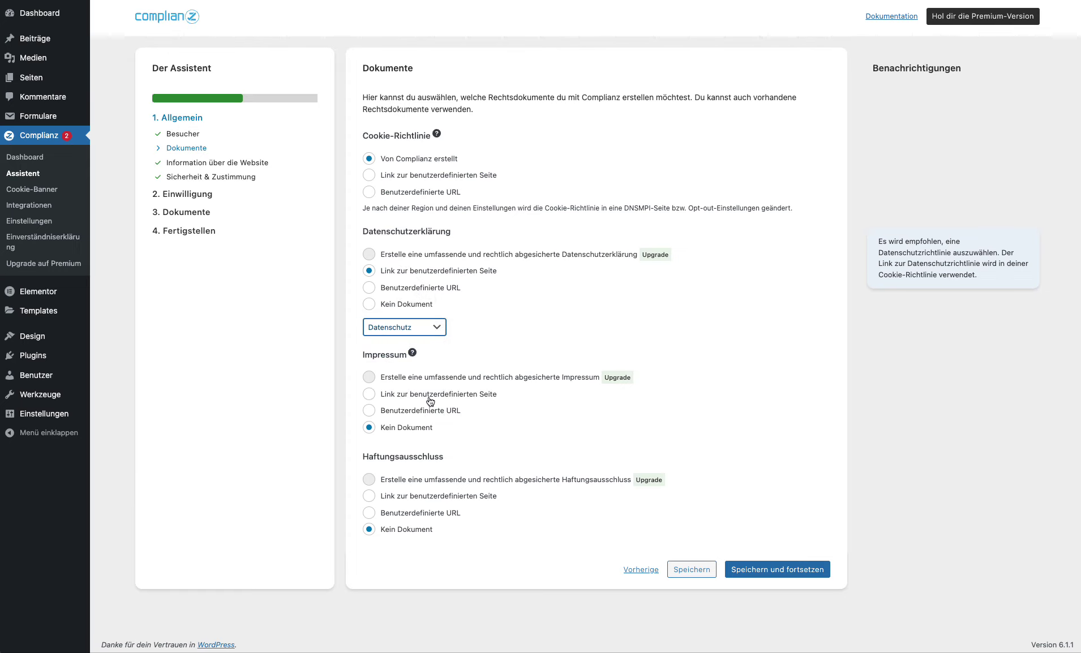
{"action": "left_click", "coordinate": [429, 396]}
{"action": "left_click", "coordinate": [424, 448]}
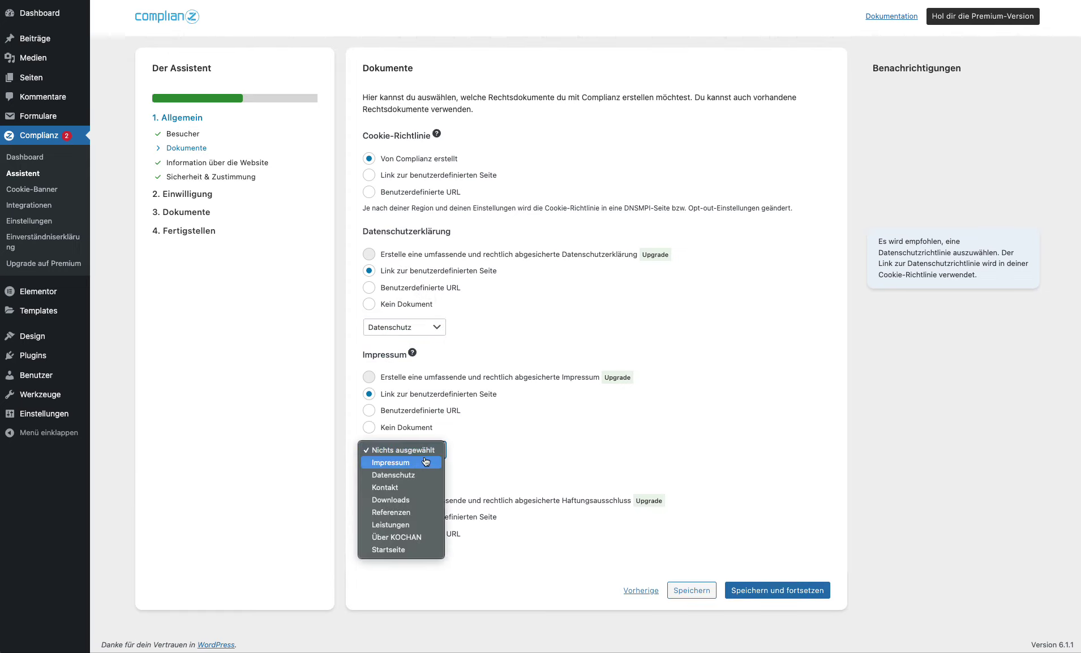
{"action": "left_click", "coordinate": [423, 462]}
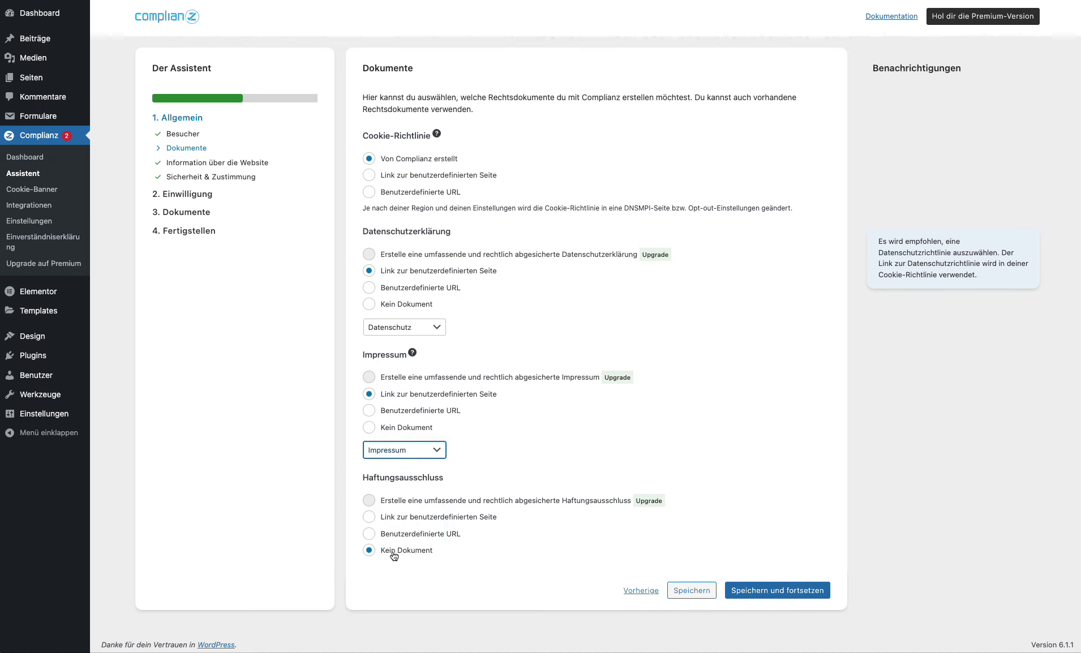
{"action": "left_click", "coordinate": [436, 165]}
{"action": "left_click", "coordinate": [791, 590]}
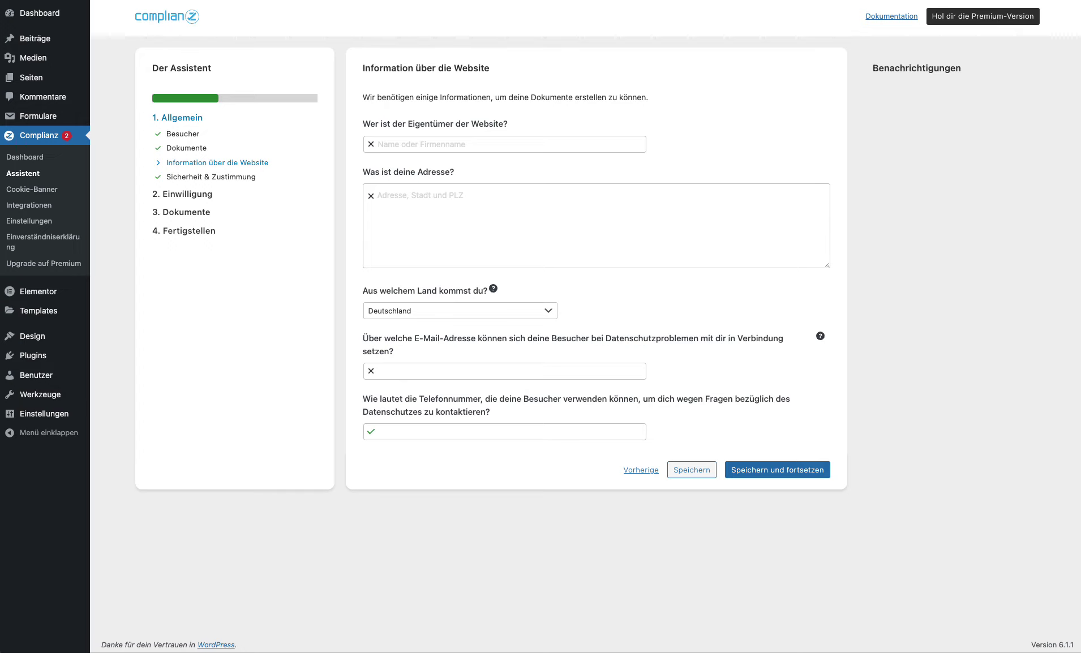
Step: Enter 'Firmenname' as the website owner and fill in the street and city address
{"action": "left_click", "coordinate": [430, 147]}
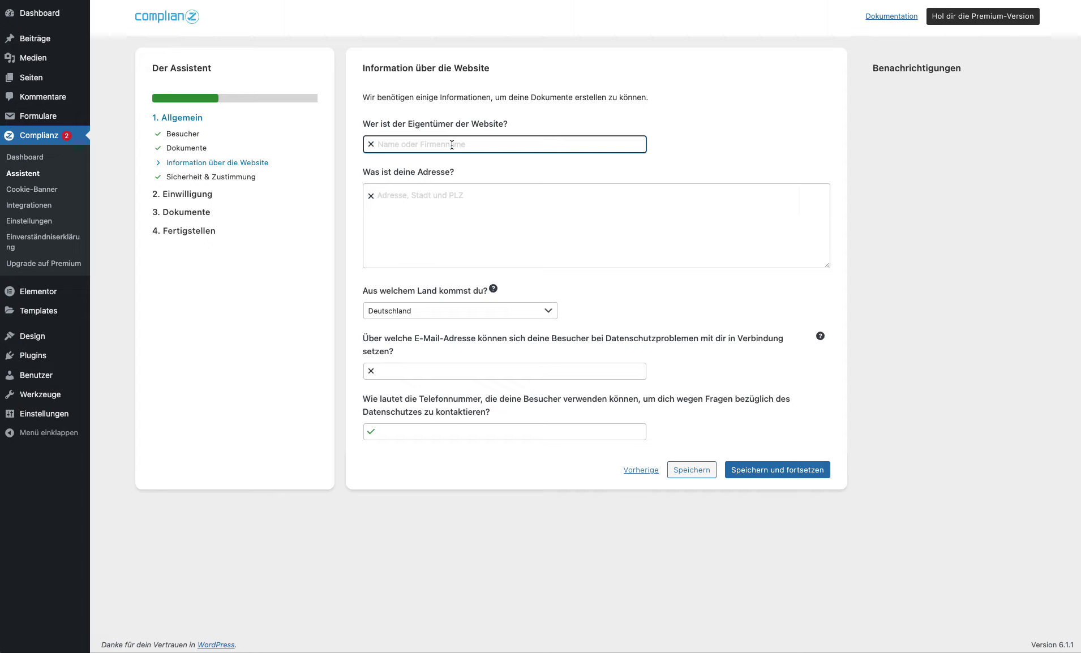
{"action": "type", "text": "Dei"}
{"action": "double_click", "coordinate": [452, 146]}
{"action": "type", "text": "Firmenname"}
{"action": "key", "text": "Tab"}
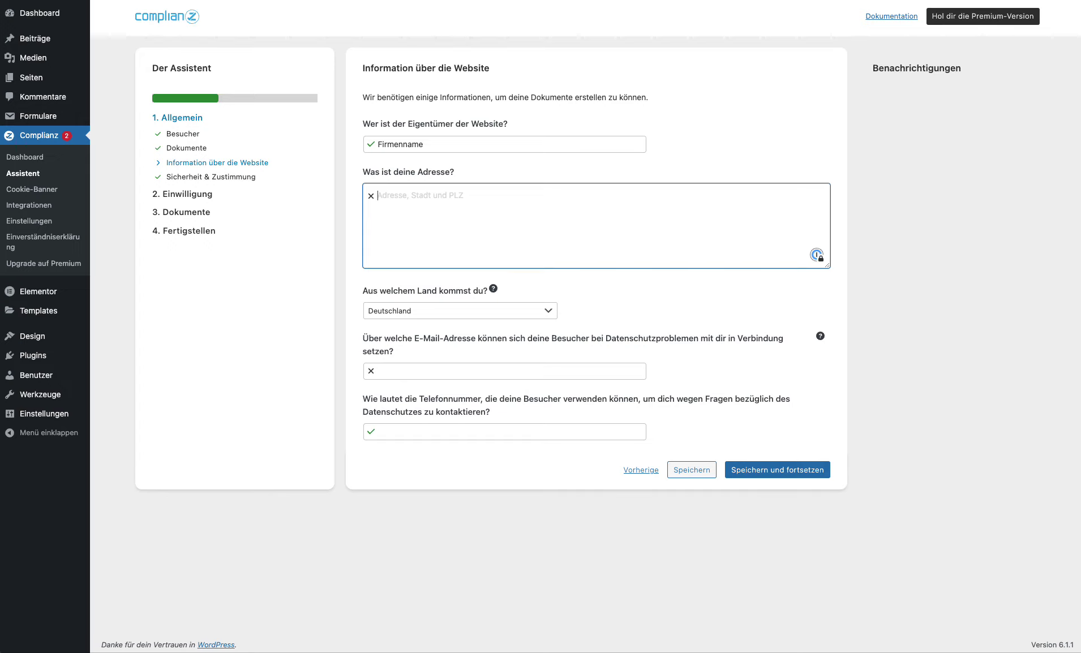
{"action": "type", "text": "Straßenname 150,"}
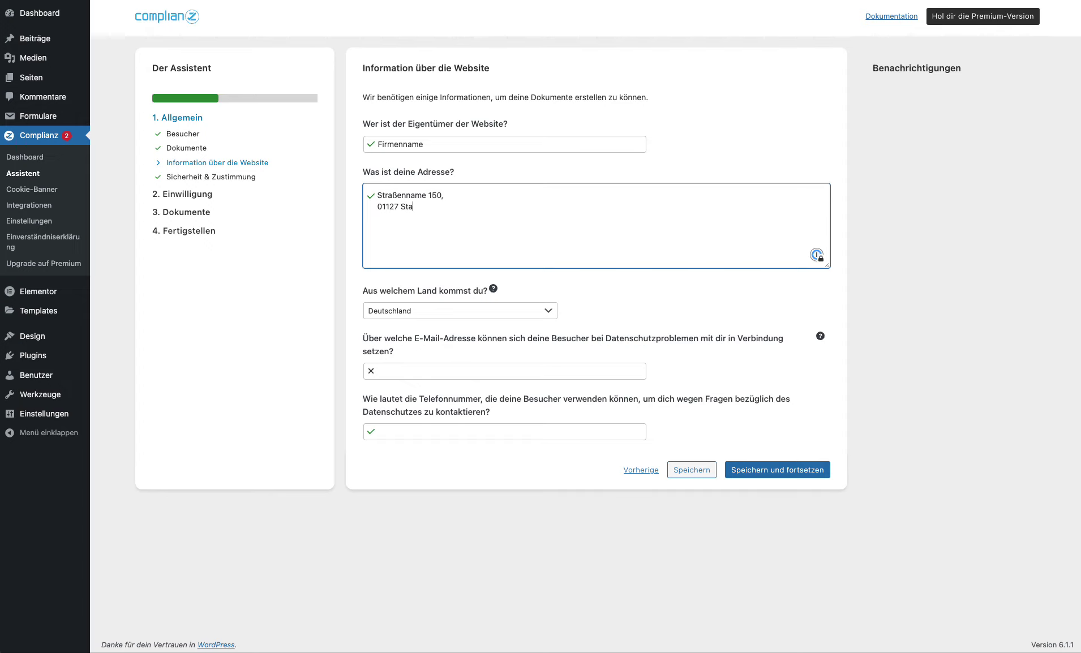
{"action": "type", "text": "Stadtname"}
Step: Add the privacy contact's e-mail address and phone number, then save the website information
{"action": "left_click", "coordinate": [405, 369]}
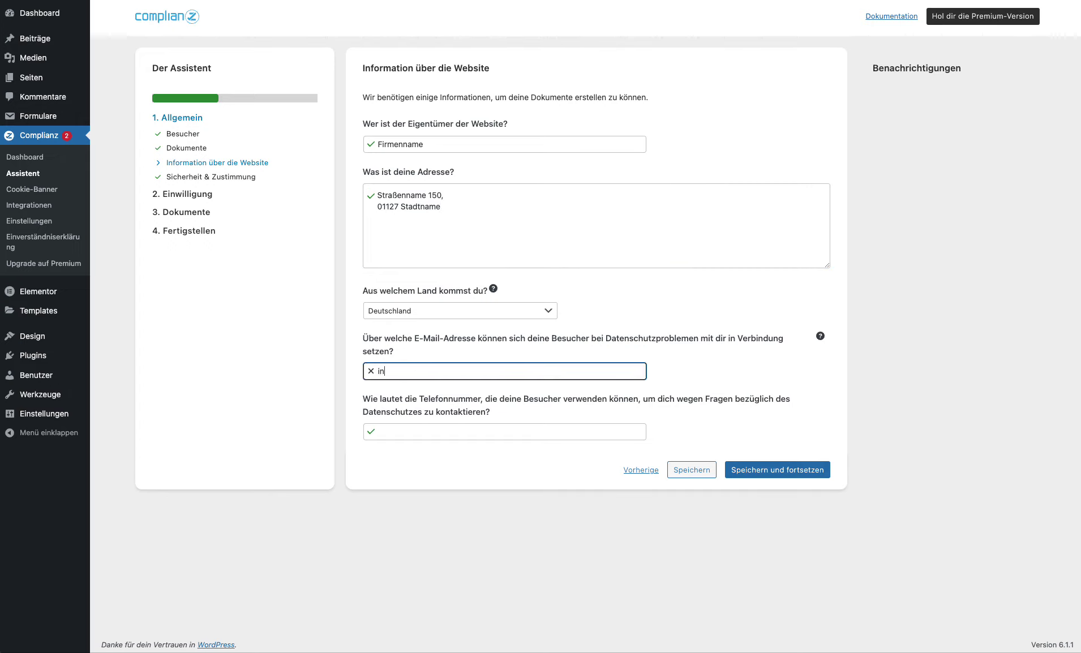
{"action": "left_click", "coordinate": [416, 428]}
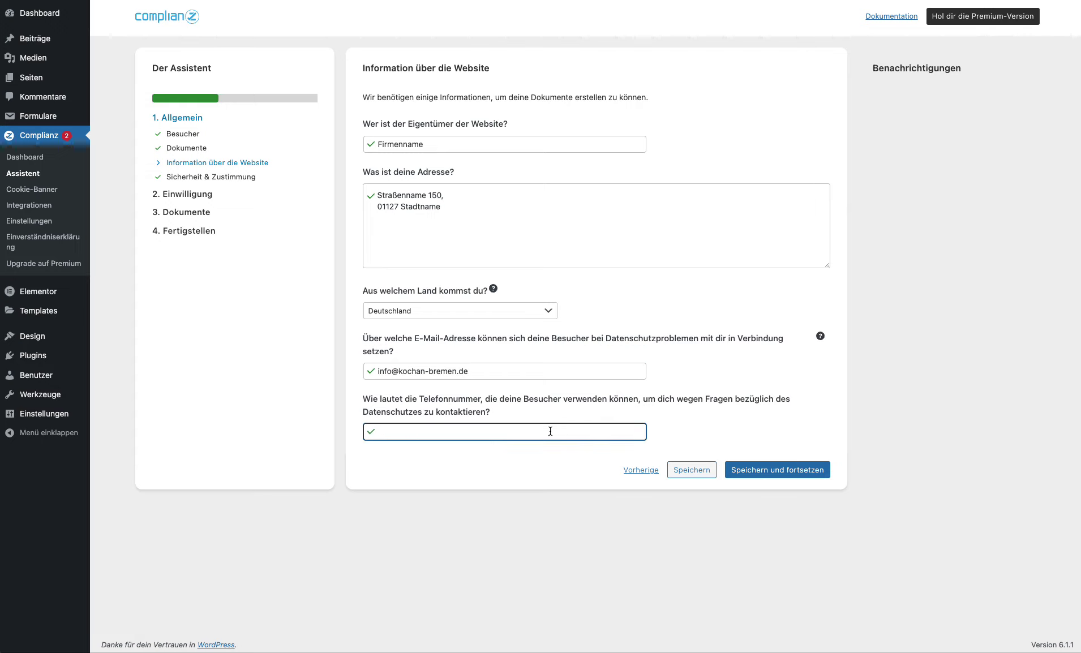
{"action": "type", "text": "017800000000"}
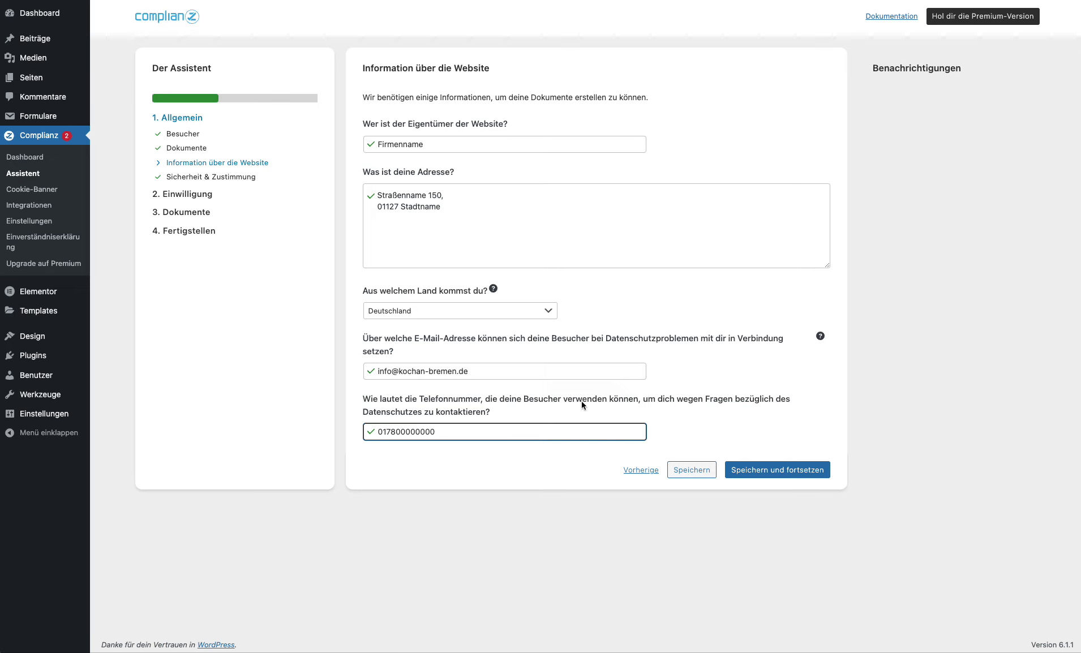
{"action": "left_click", "coordinate": [797, 469]}
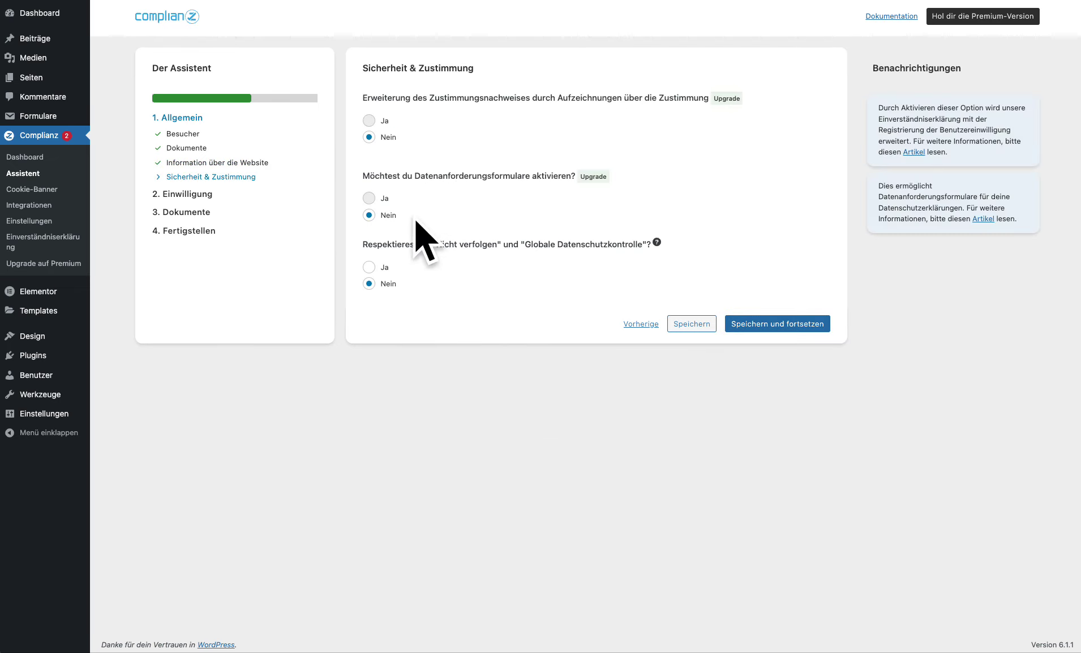
Step: Set Do Not Track and Global Privacy Control respect to Ja, then start a cookie scan
{"action": "left_click", "coordinate": [369, 268]}
{"action": "left_click", "coordinate": [791, 332]}
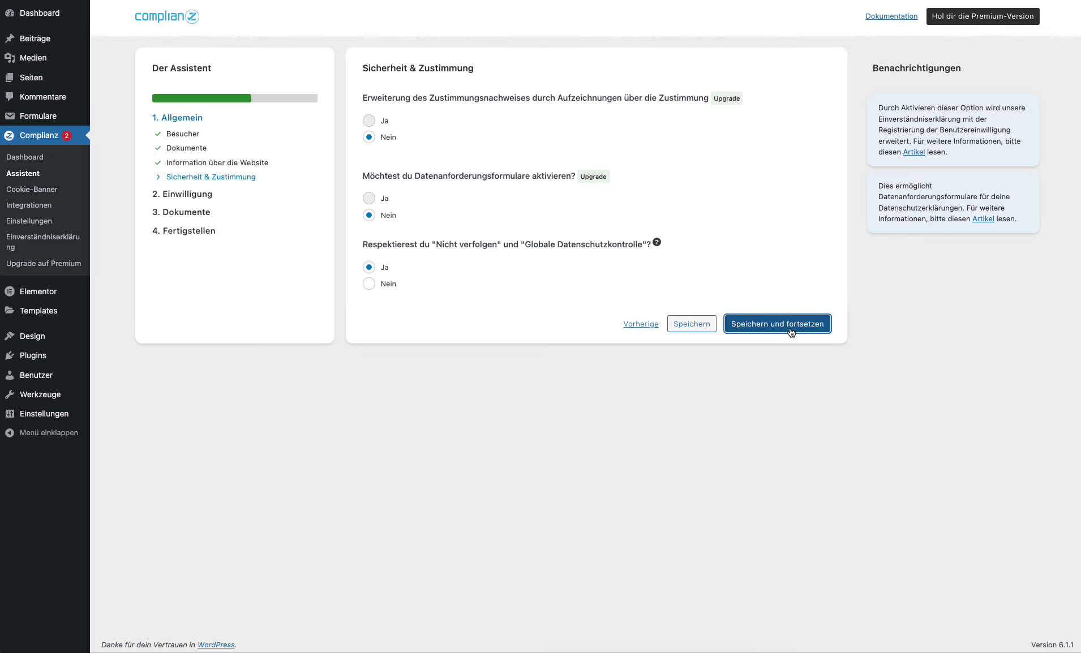
{"action": "left_click", "coordinate": [378, 155]}
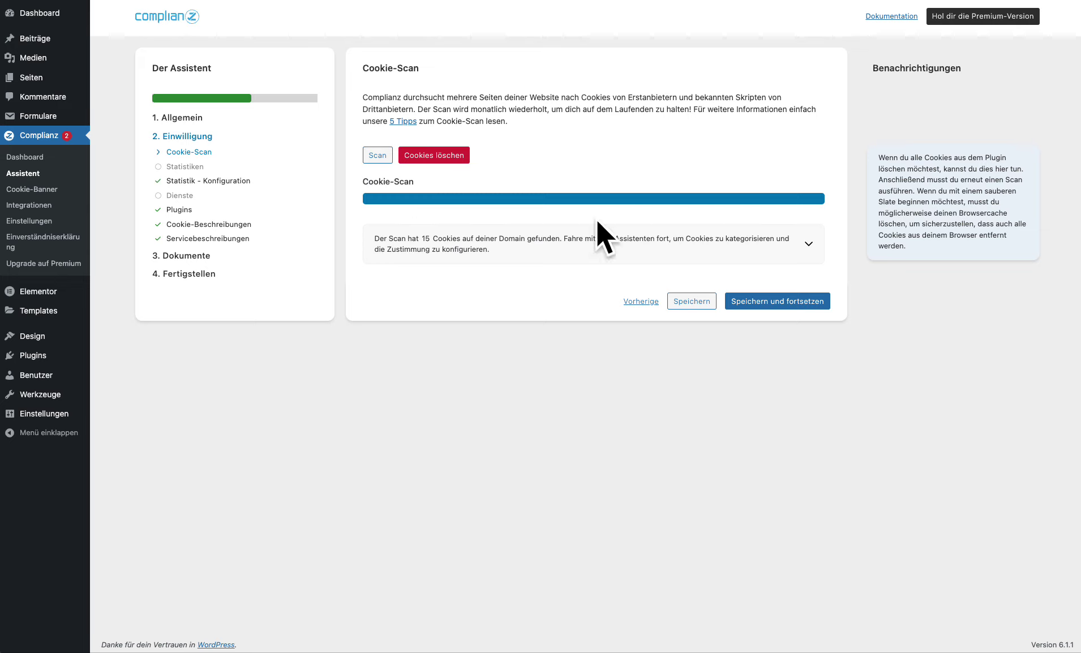
Step: Review the 15 scanned cookies and answer Nein to collecting statistics
{"action": "left_click", "coordinate": [809, 248]}
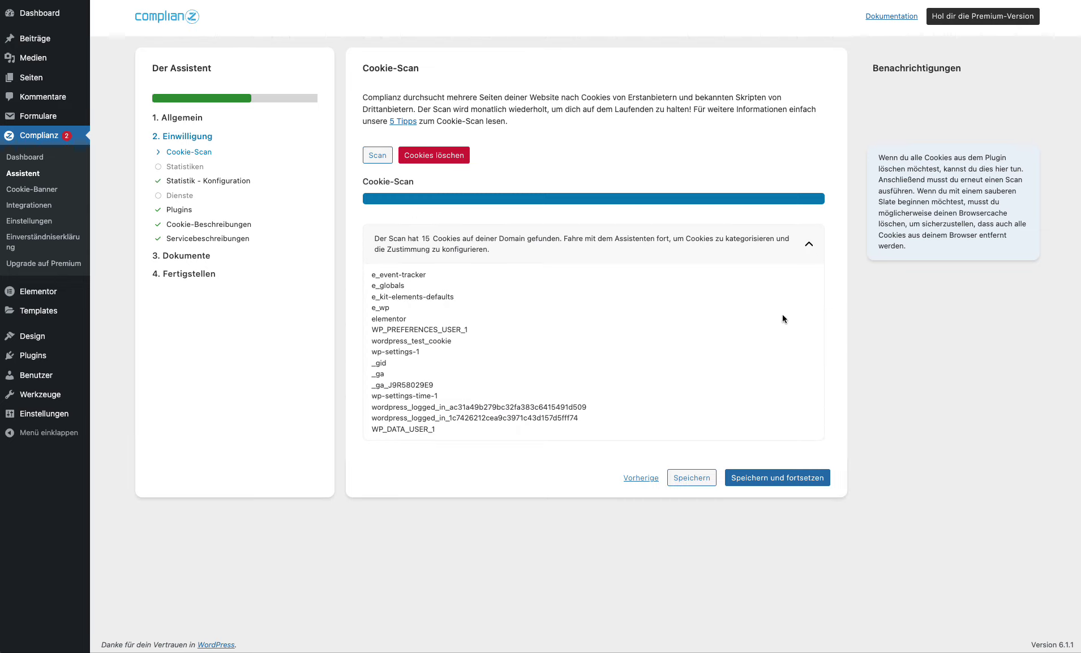
{"action": "left_click", "coordinate": [775, 477]}
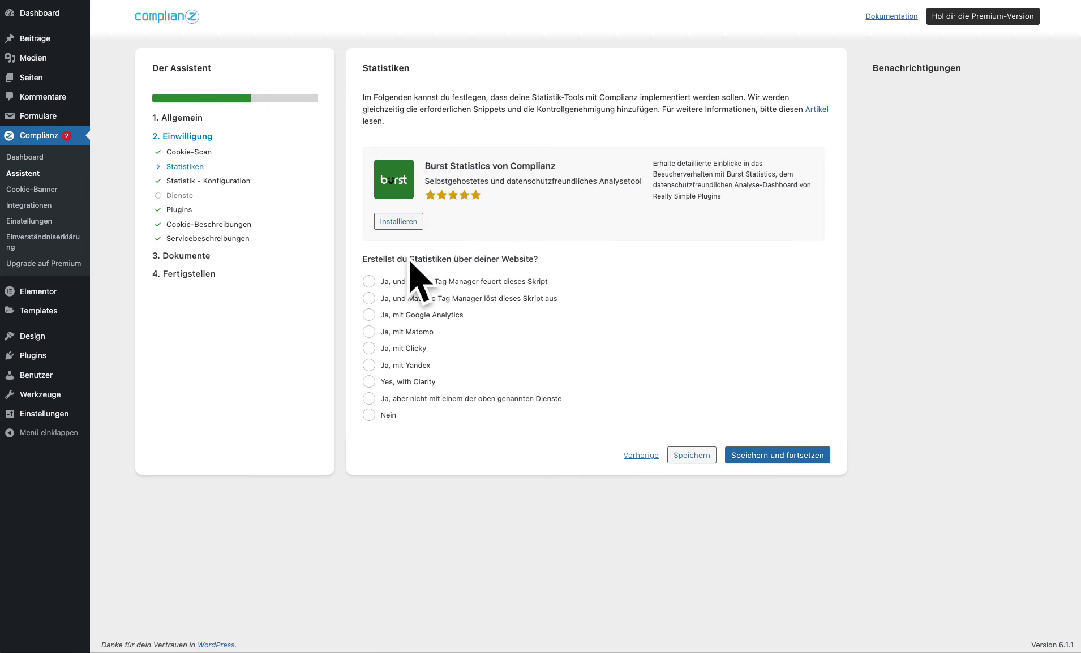
{"action": "left_click", "coordinate": [387, 416]}
{"action": "left_click", "coordinate": [767, 456]}
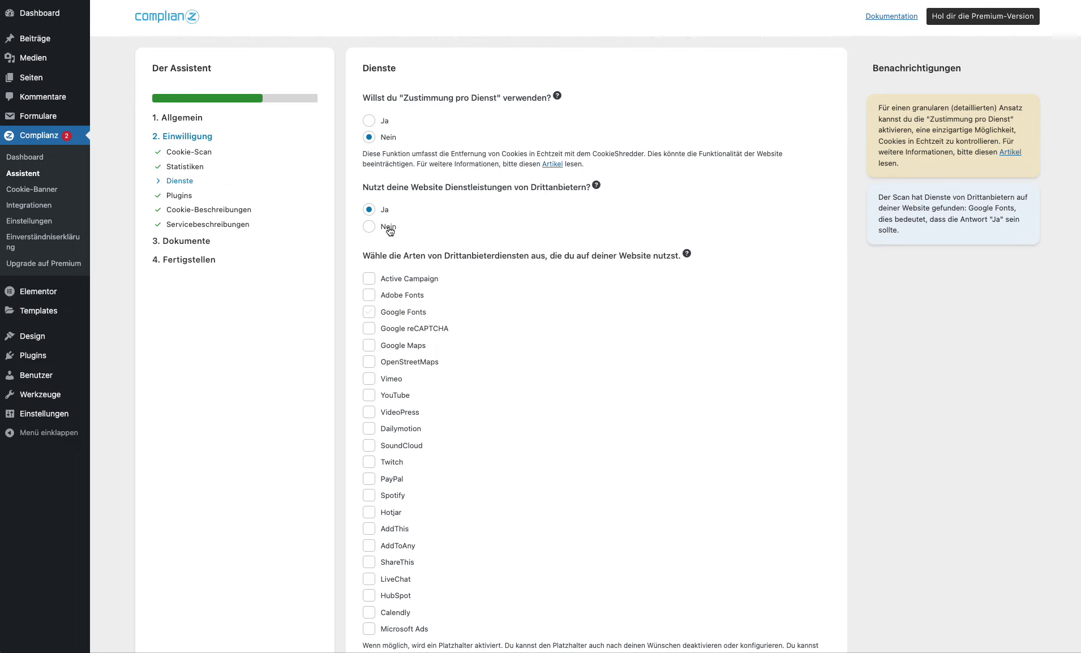
Step: Enable per-service consent and answer Nein for social media embeds, advertising cookies and comments
{"action": "left_click", "coordinate": [368, 120]}
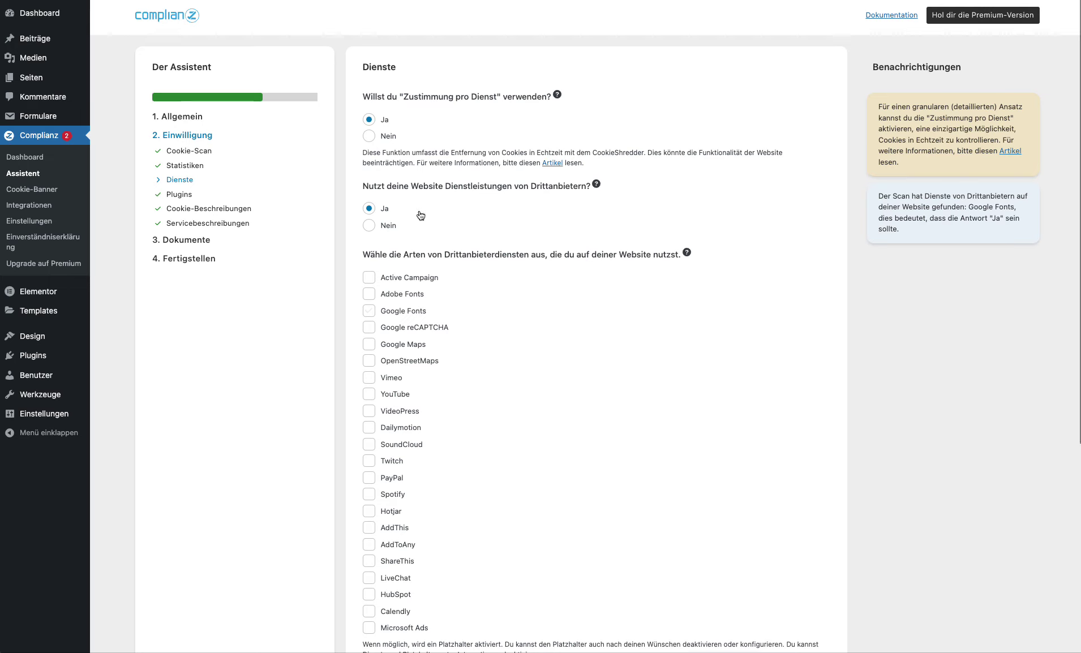
{"action": "scroll", "coordinate": [417, 210], "scroll_direction": "down", "scroll_amount": 5}
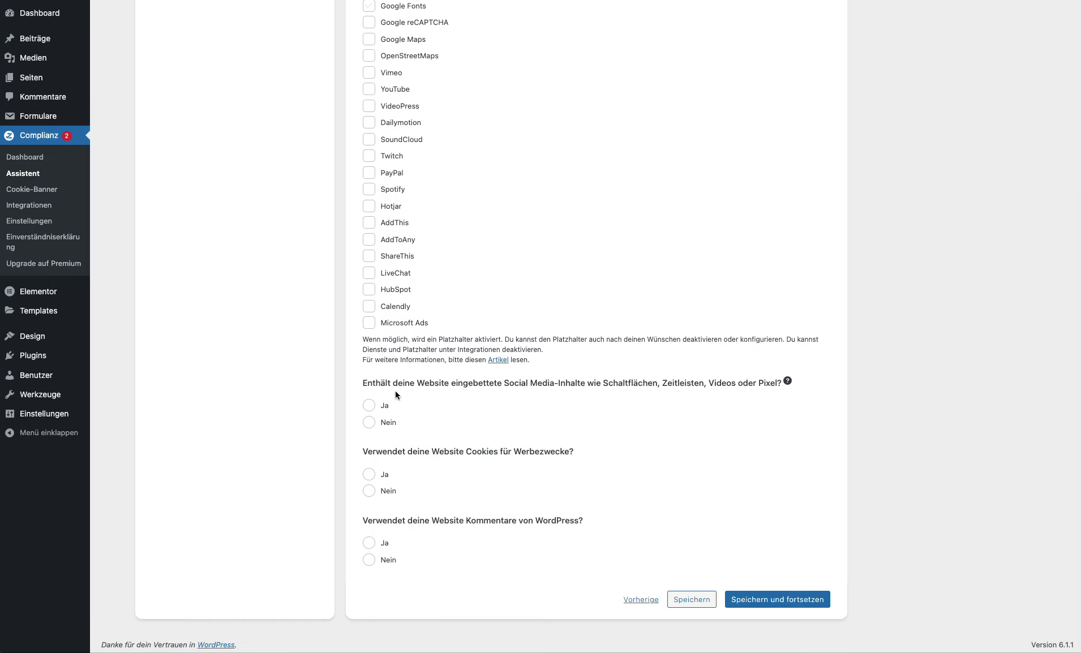
{"action": "left_click", "coordinate": [371, 424]}
{"action": "left_click", "coordinate": [367, 499]}
{"action": "left_click", "coordinate": [369, 561]}
{"action": "left_click", "coordinate": [786, 599]}
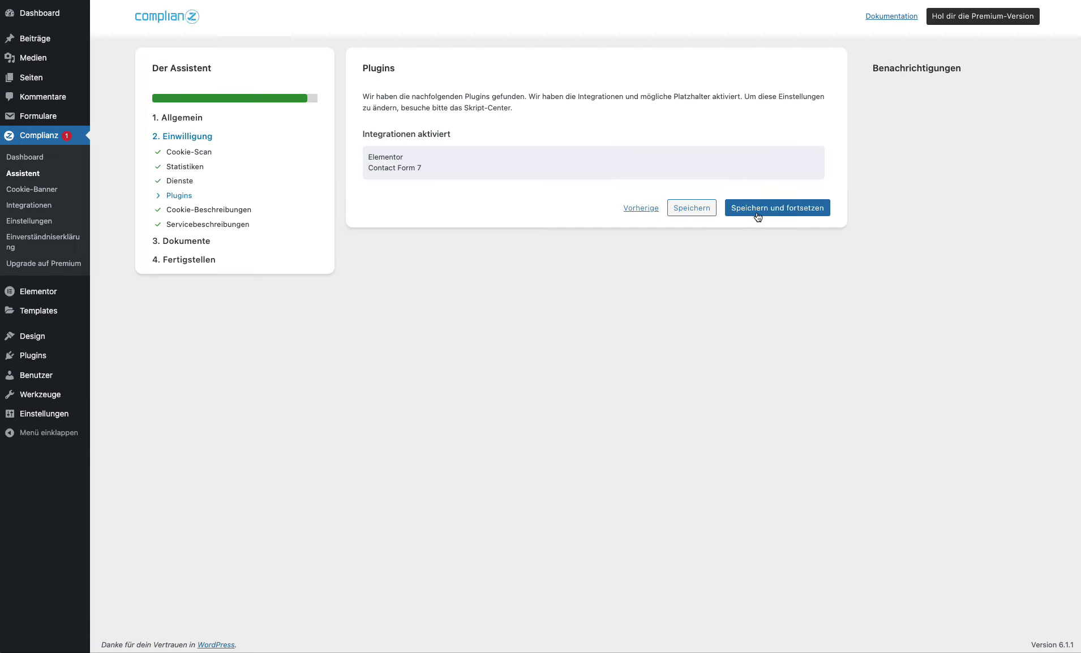
Step: Accept the Plugins, Cookie-Beschreibungen and Servicebeschreibungen steps unchanged
{"action": "left_click", "coordinate": [757, 216]}
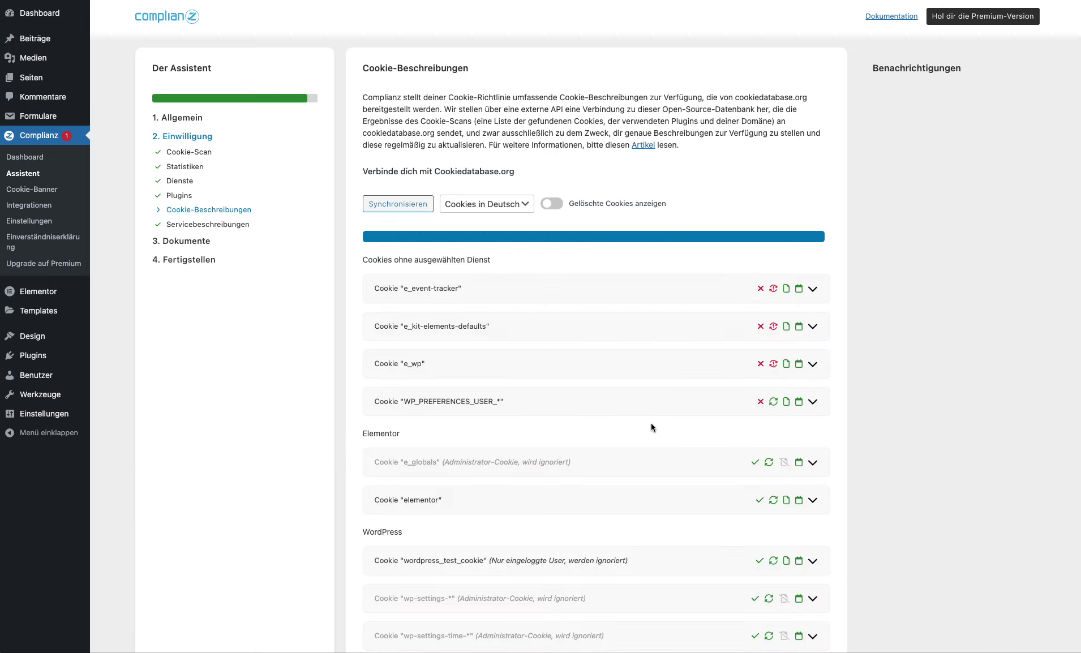
{"action": "scroll", "coordinate": [652, 424], "scroll_direction": "down", "scroll_amount": 5}
{"action": "left_click", "coordinate": [777, 600]}
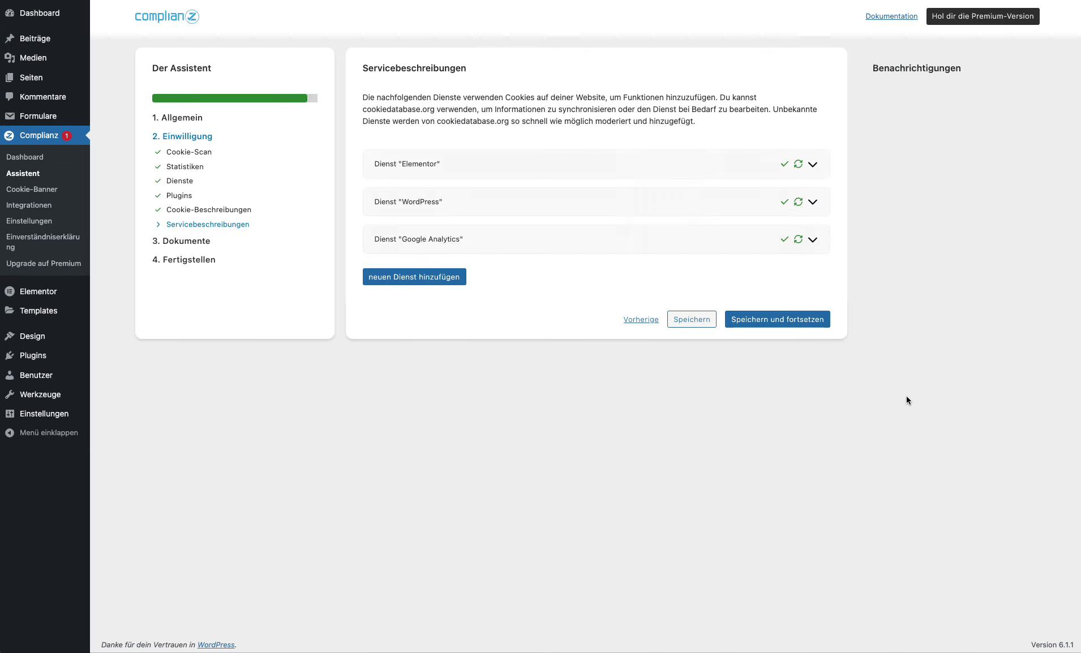
{"action": "left_click", "coordinate": [791, 319]}
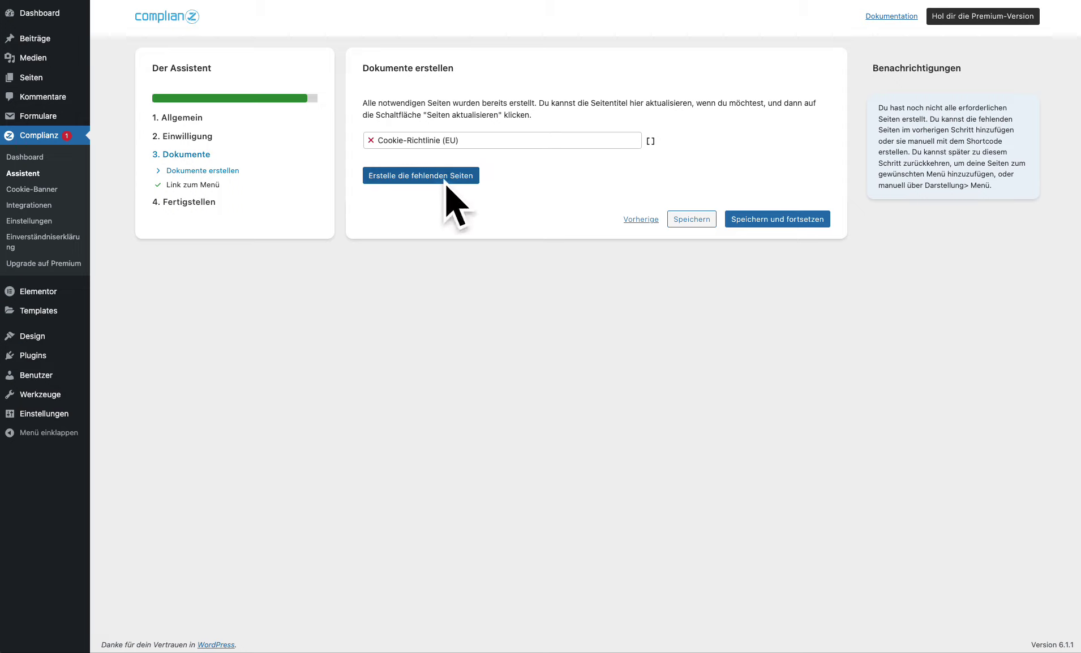
Step: Create the missing Cookie-Richtlinie (EU) page and add it to the Footer menu
{"action": "left_click", "coordinate": [441, 176]}
{"action": "left_click", "coordinate": [430, 175]}
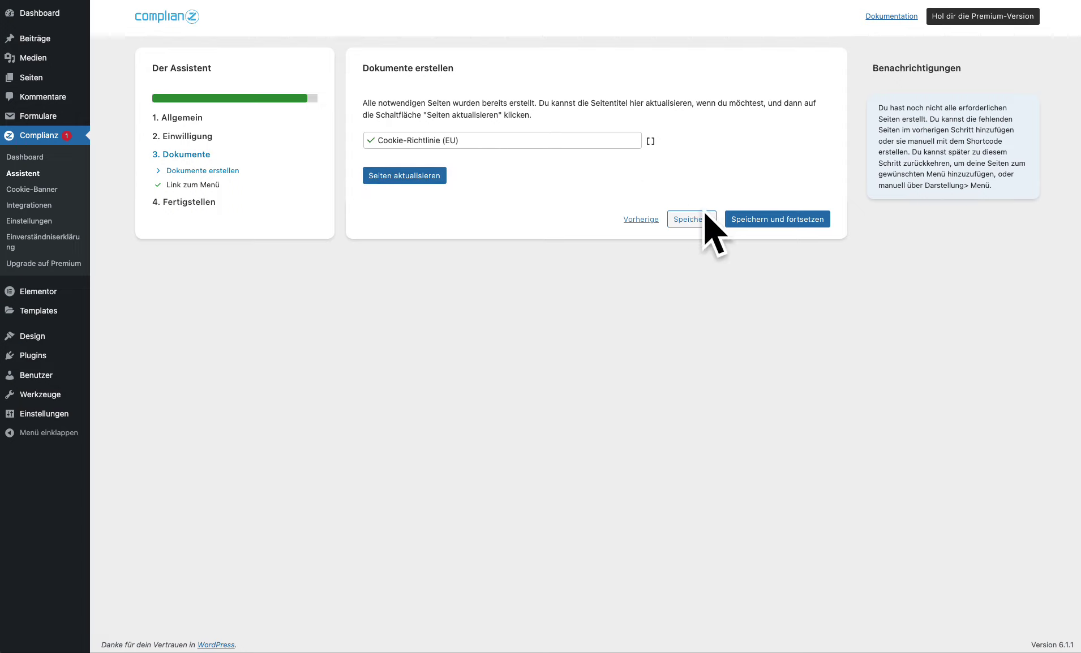
{"action": "left_click", "coordinate": [755, 218]}
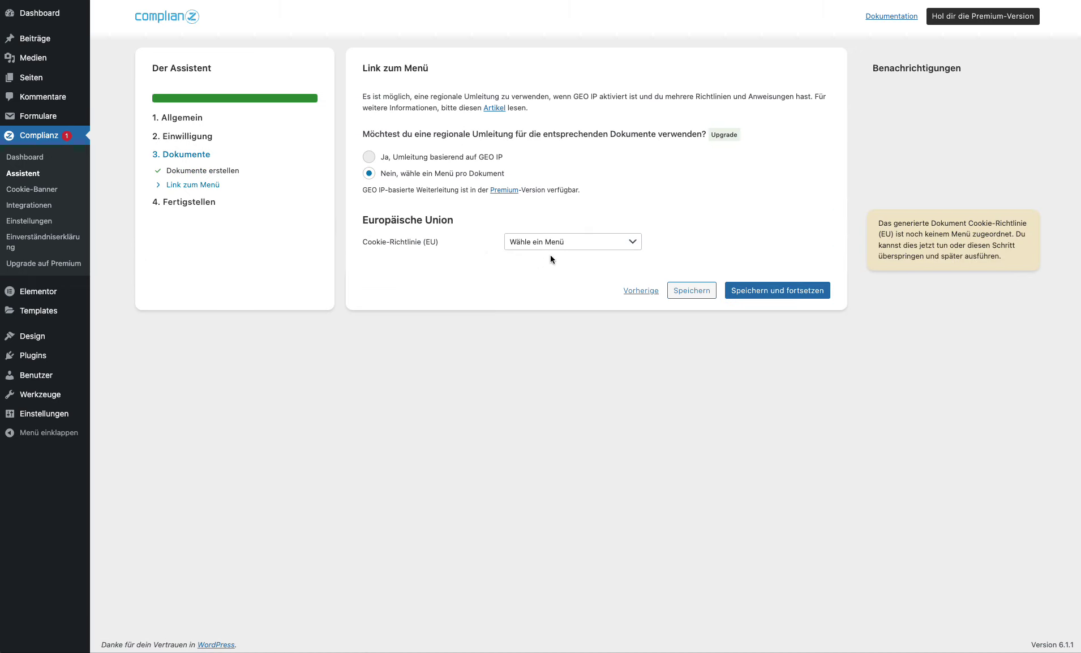
{"action": "left_click", "coordinate": [572, 243]}
{"action": "left_click", "coordinate": [528, 261]}
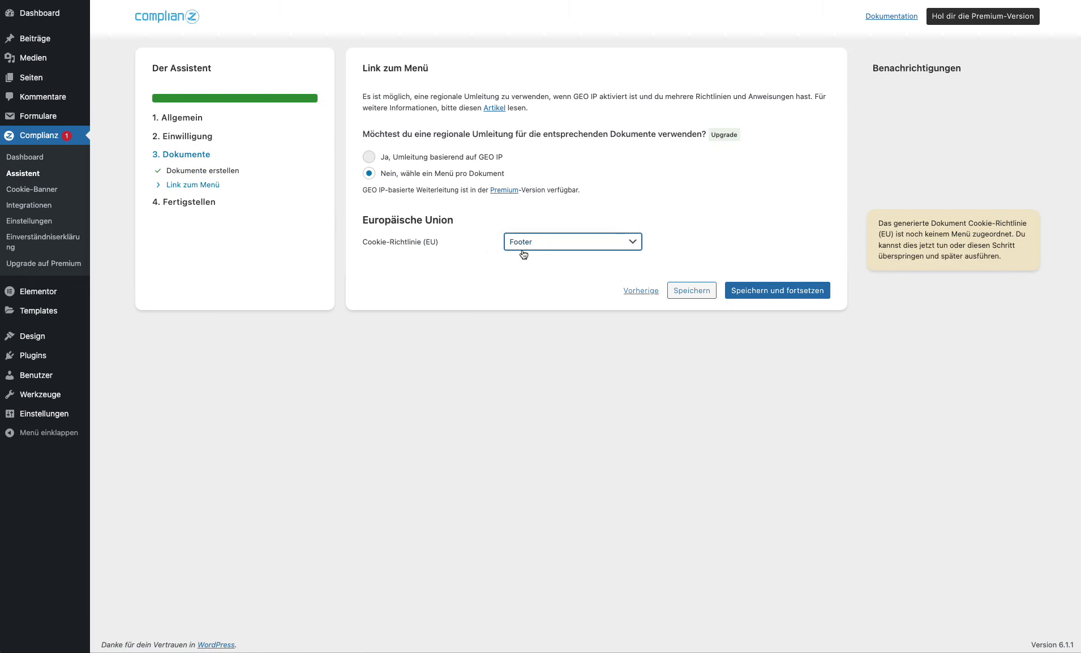
{"action": "left_click", "coordinate": [750, 283]}
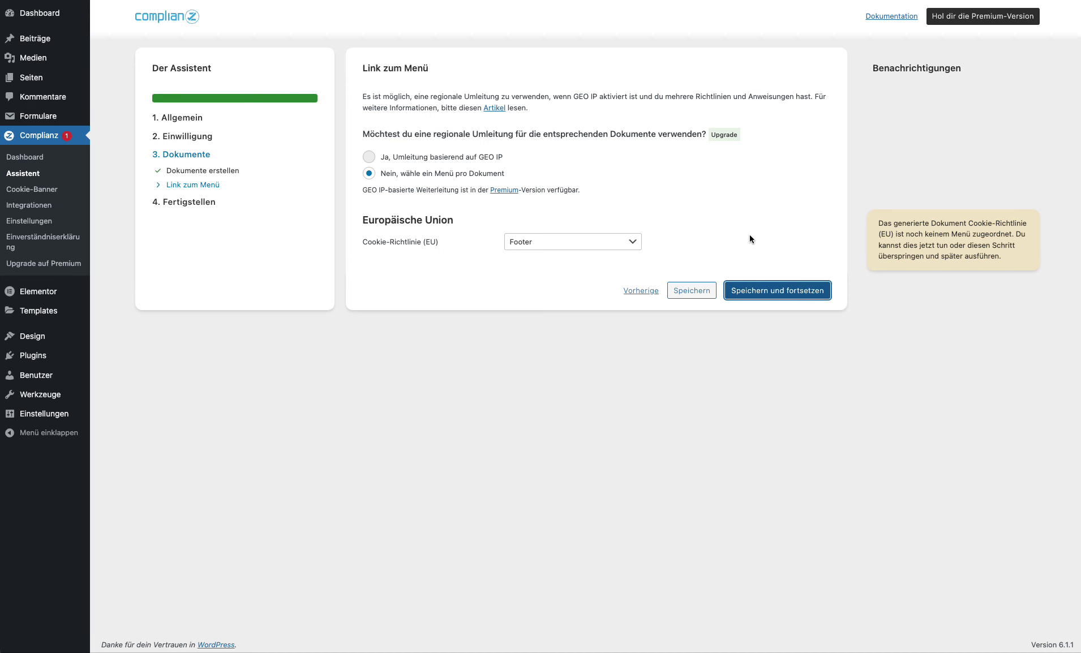
Step: Keep Cookie-Banner and Cookie-Blocker on Ja and finish the wizard to start styling the banner
{"action": "left_click", "coordinate": [376, 195]}
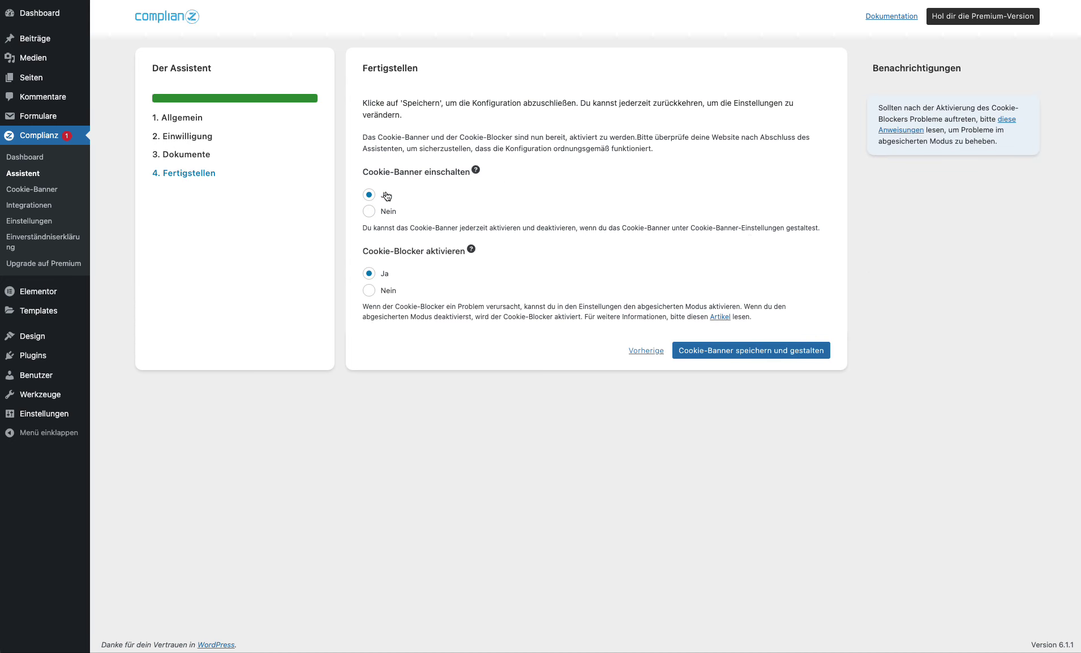
{"action": "left_click", "coordinate": [802, 350]}
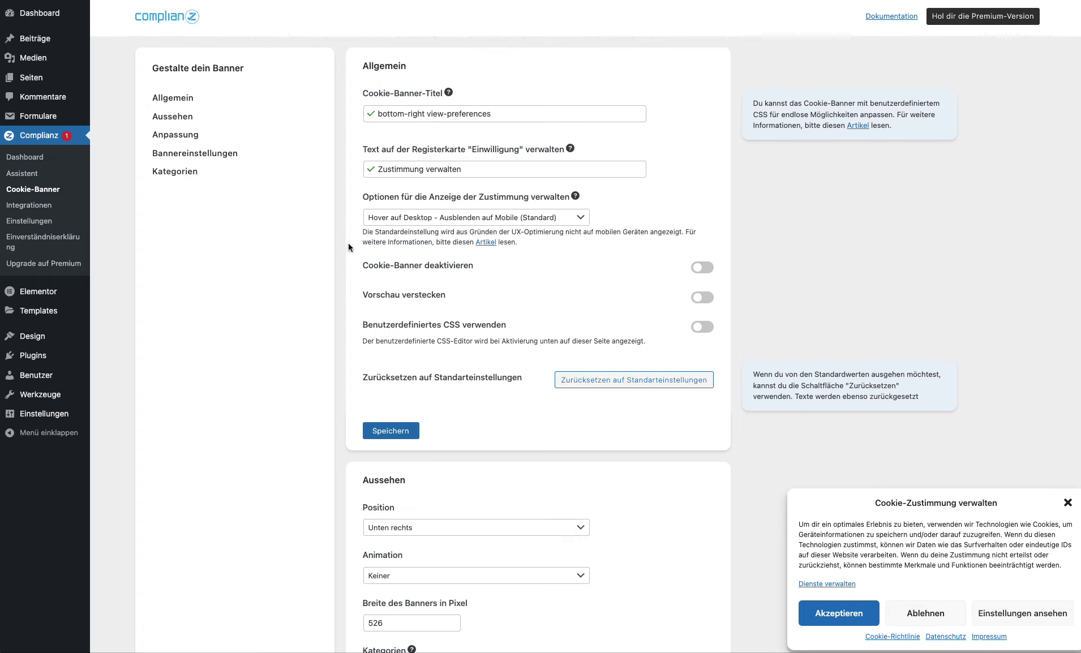
Step: Set the toggle background colour to green and the inactive toggle colour to grey
{"action": "scroll", "coordinate": [438, 273], "scroll_direction": "down", "scroll_amount": 15}
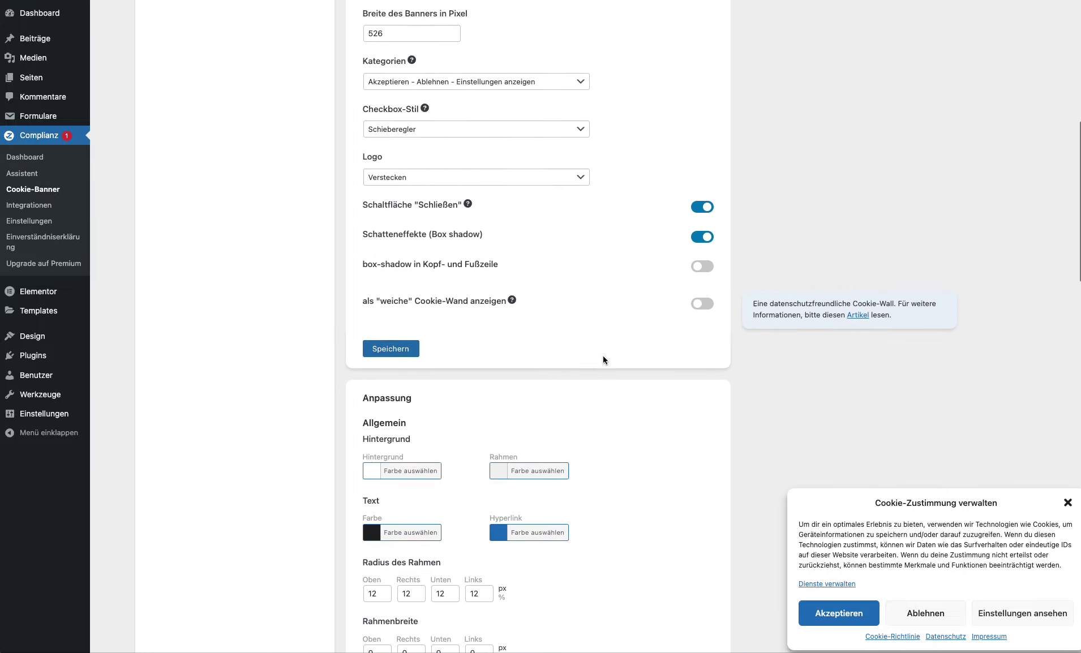
{"action": "scroll", "coordinate": [603, 360], "scroll_direction": "down", "scroll_amount": 4}
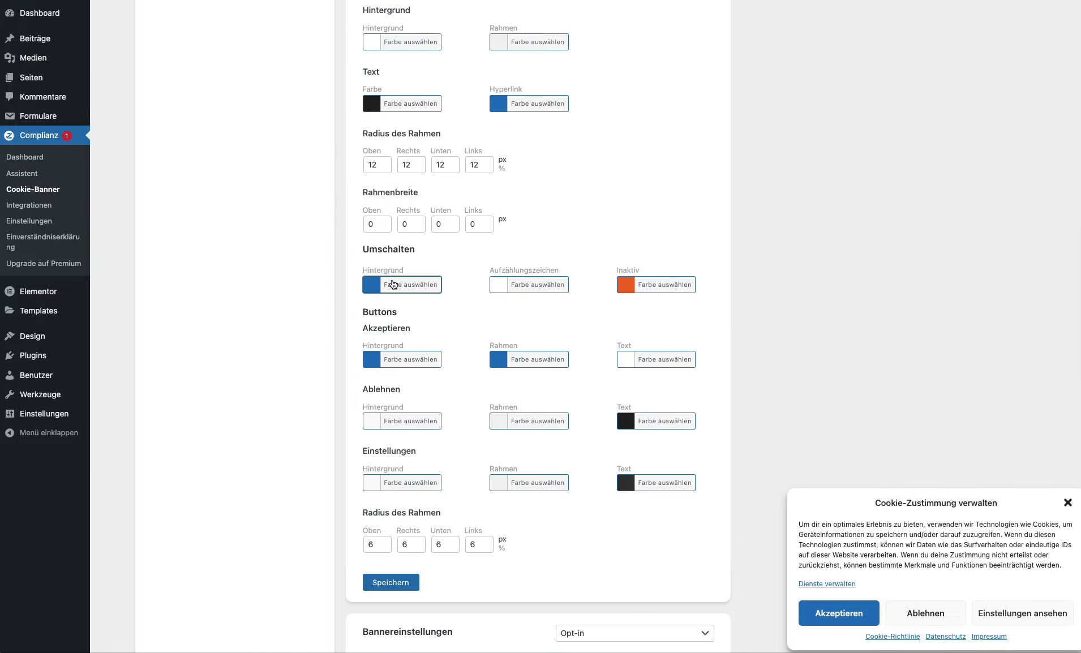
{"action": "left_click", "coordinate": [395, 284]}
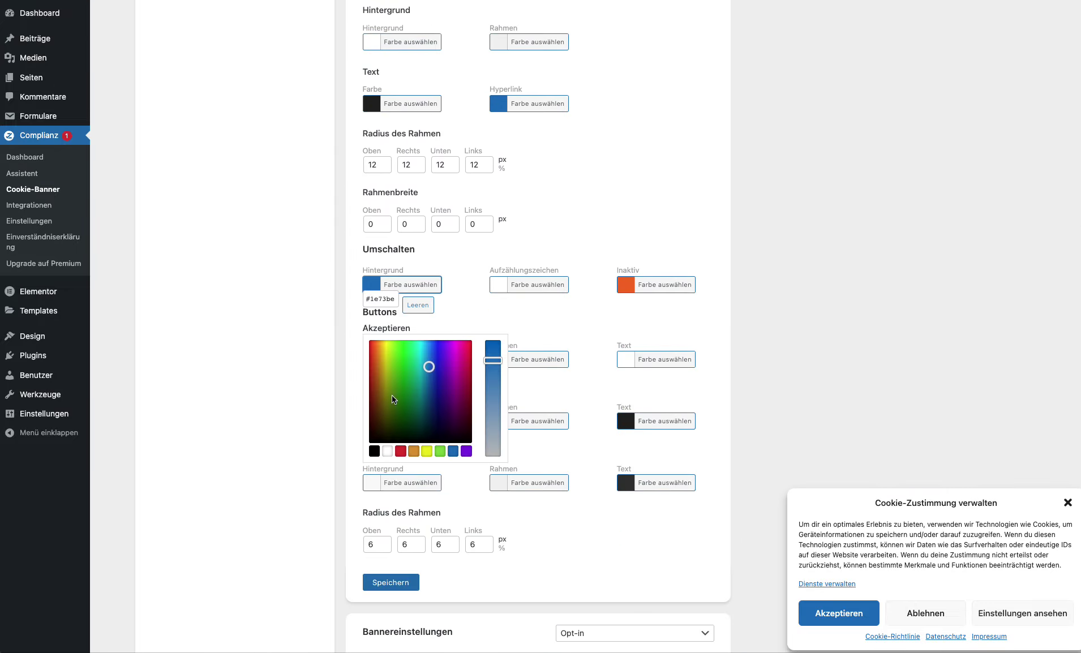
{"action": "left_click", "coordinate": [376, 452]}
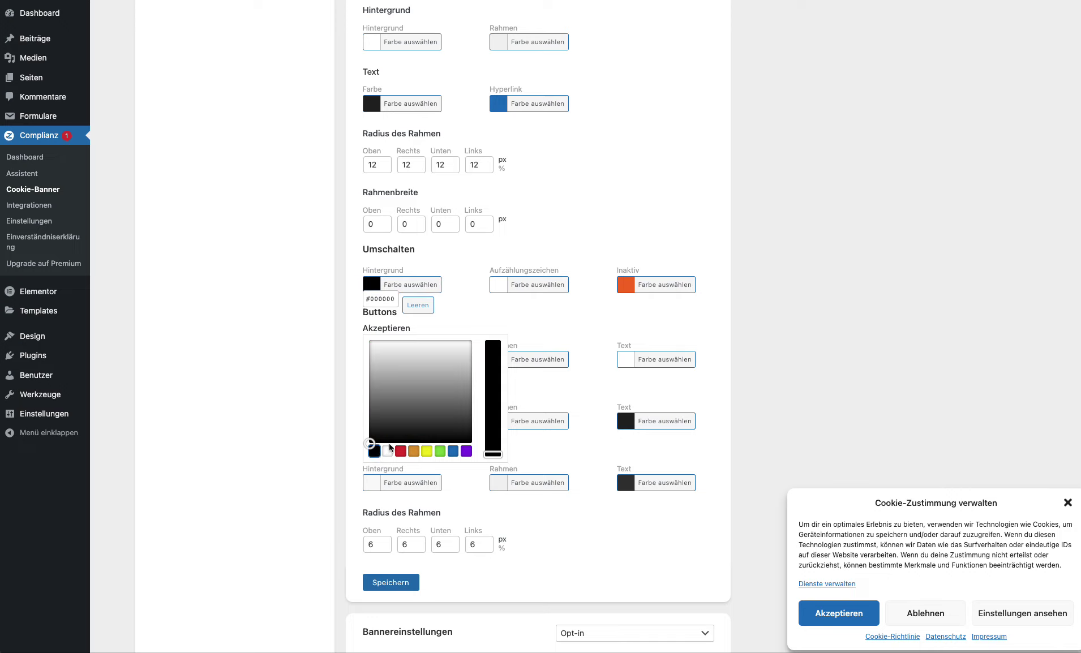
{"action": "left_click", "coordinate": [443, 452]}
{"action": "left_click", "coordinate": [669, 287]}
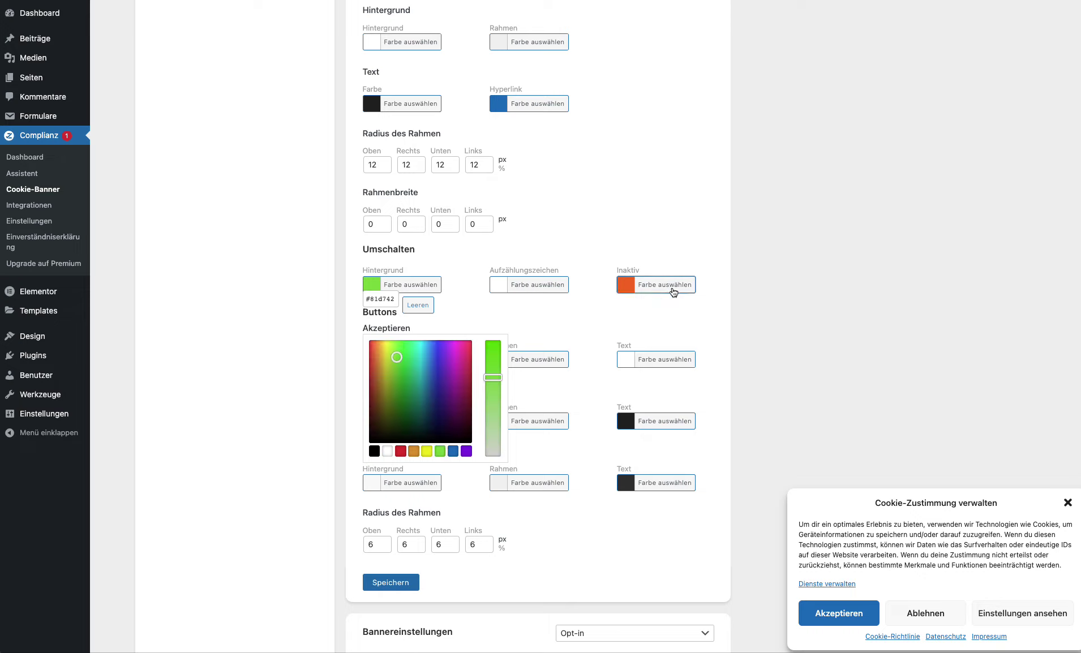
{"action": "left_click", "coordinate": [628, 450]}
{"action": "left_click_drag", "start_coordinate": [630, 408], "coordinate": [572, 373]}
{"action": "left_click", "coordinate": [585, 334]}
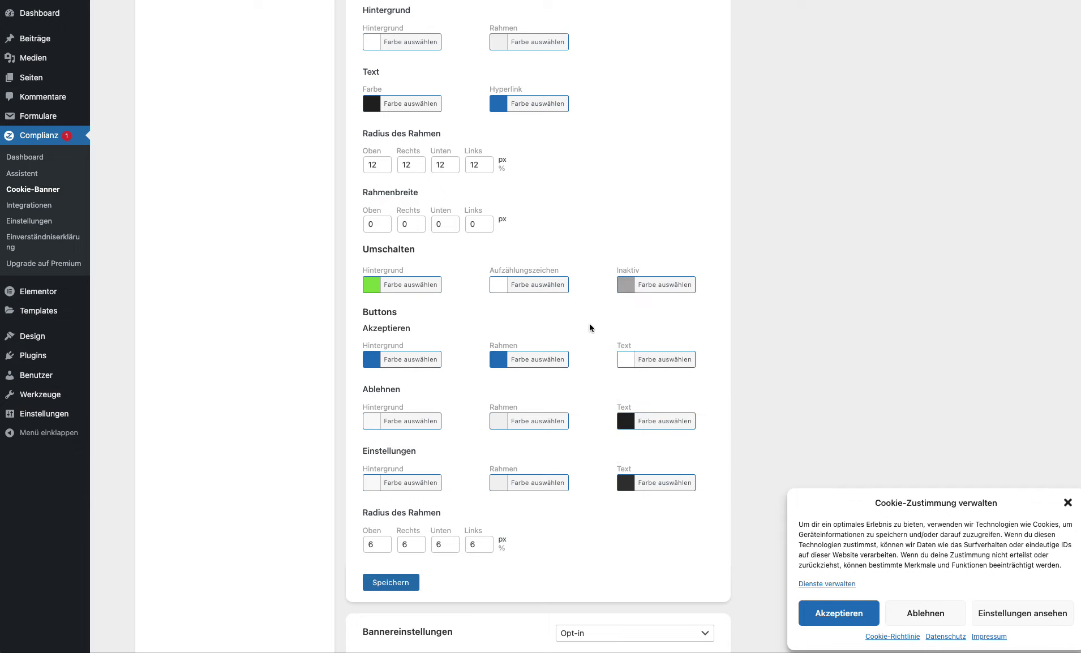
Step: Make the Akzeptieren button background and border black, then save the styling
{"action": "left_click", "coordinate": [415, 358]}
{"action": "left_click", "coordinate": [373, 513]}
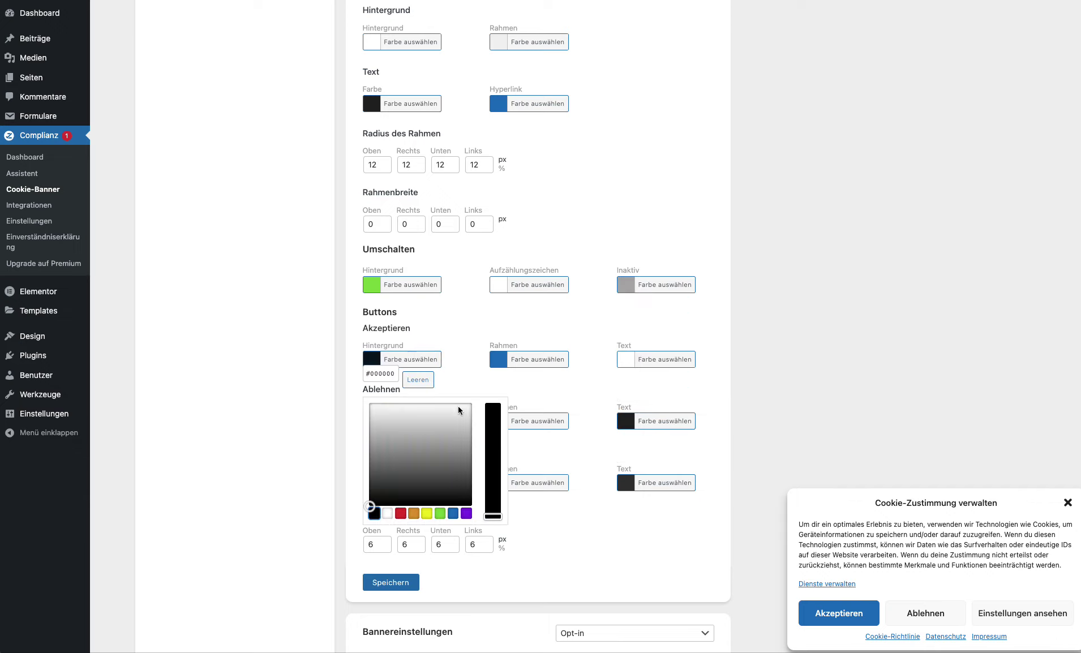
{"action": "left_click", "coordinate": [536, 360]}
{"action": "left_click", "coordinate": [501, 513]}
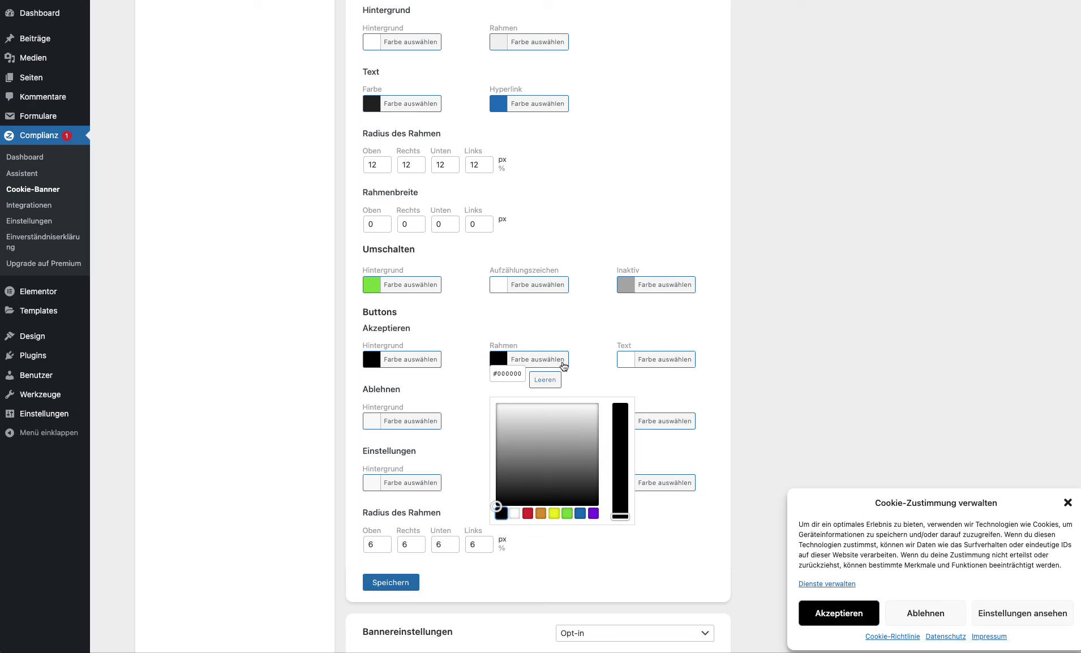
{"action": "left_click", "coordinate": [497, 338]}
{"action": "left_click", "coordinate": [411, 581]}
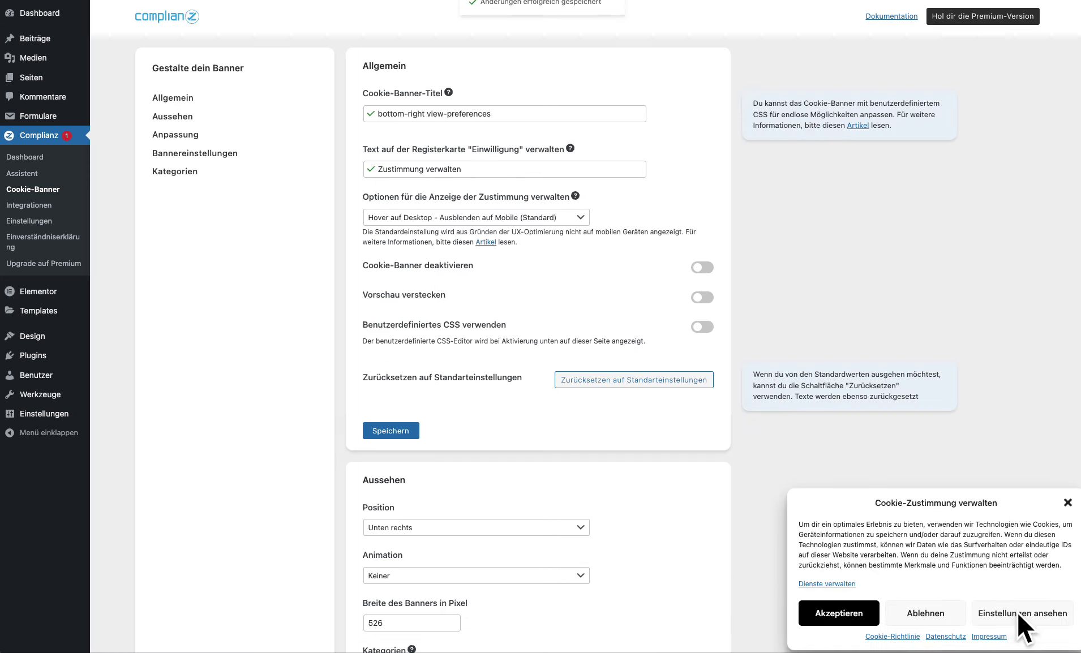
Step: In the banner preview, switch on Marketing, expand Vorlieben, and save the preview choices
{"action": "left_click", "coordinate": [1019, 613]}
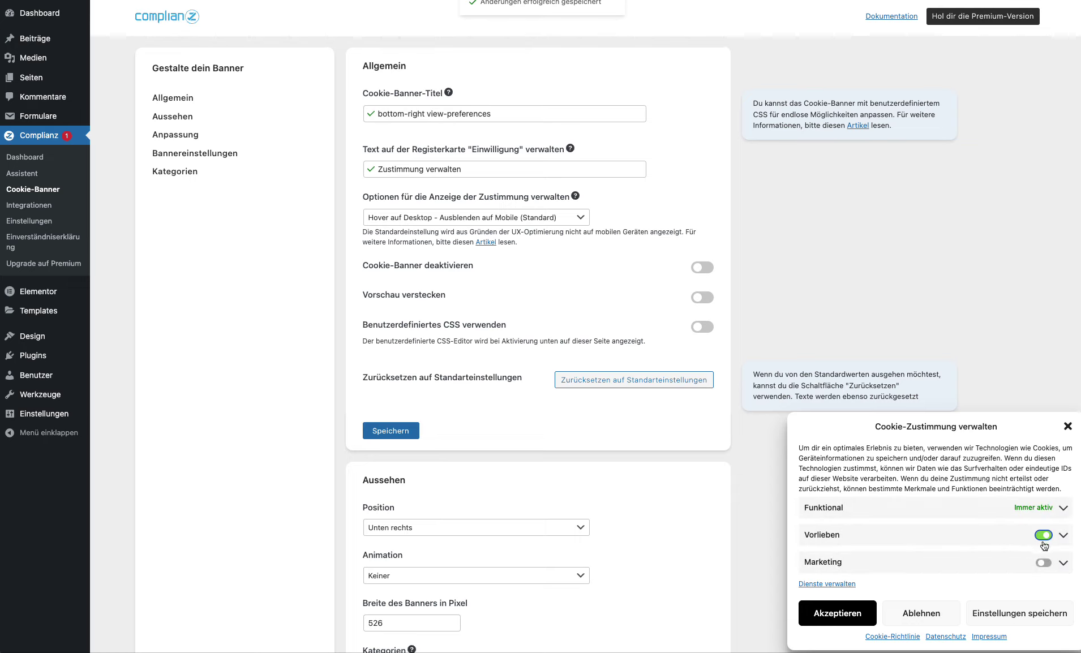
{"action": "left_click", "coordinate": [1043, 563]}
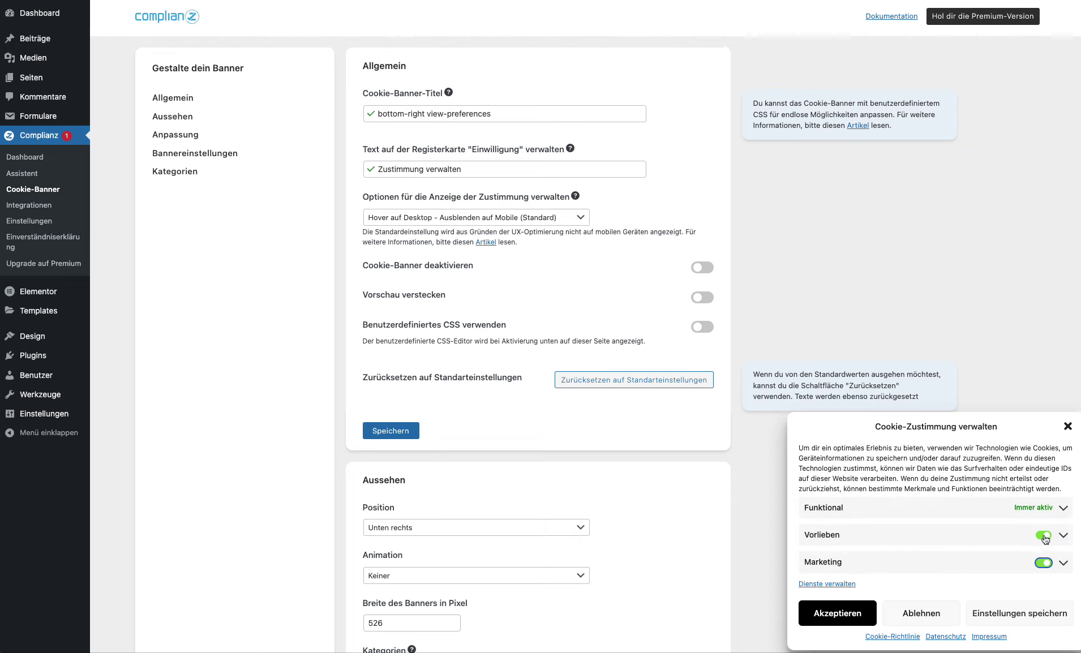
{"action": "left_click", "coordinate": [998, 535]}
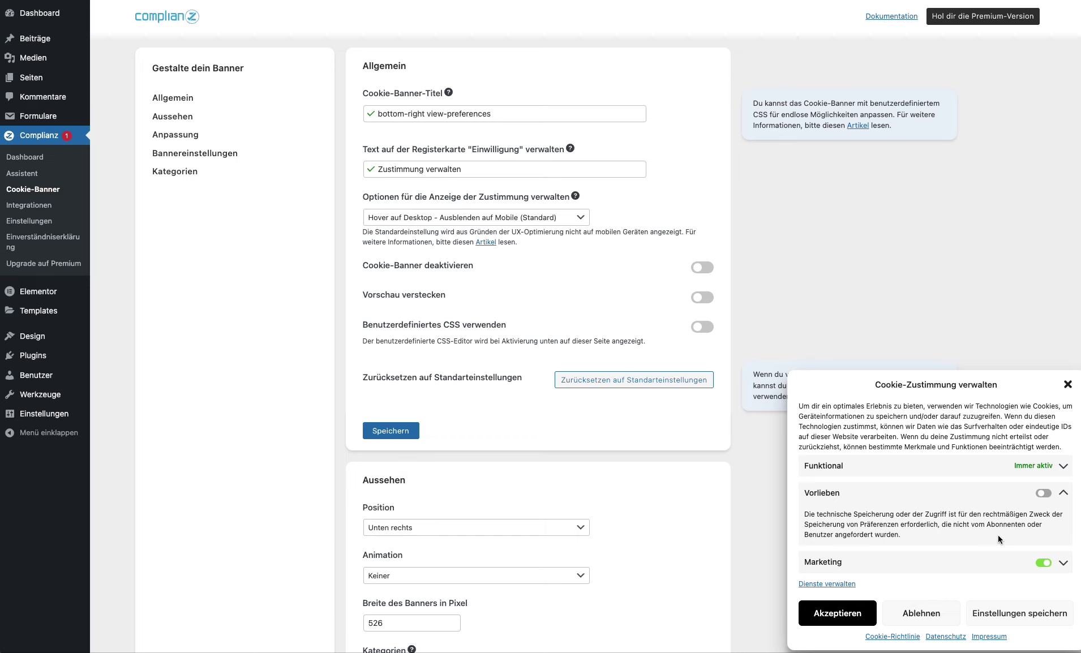
{"action": "scroll", "coordinate": [997, 534], "scroll_direction": "down", "scroll_amount": 6}
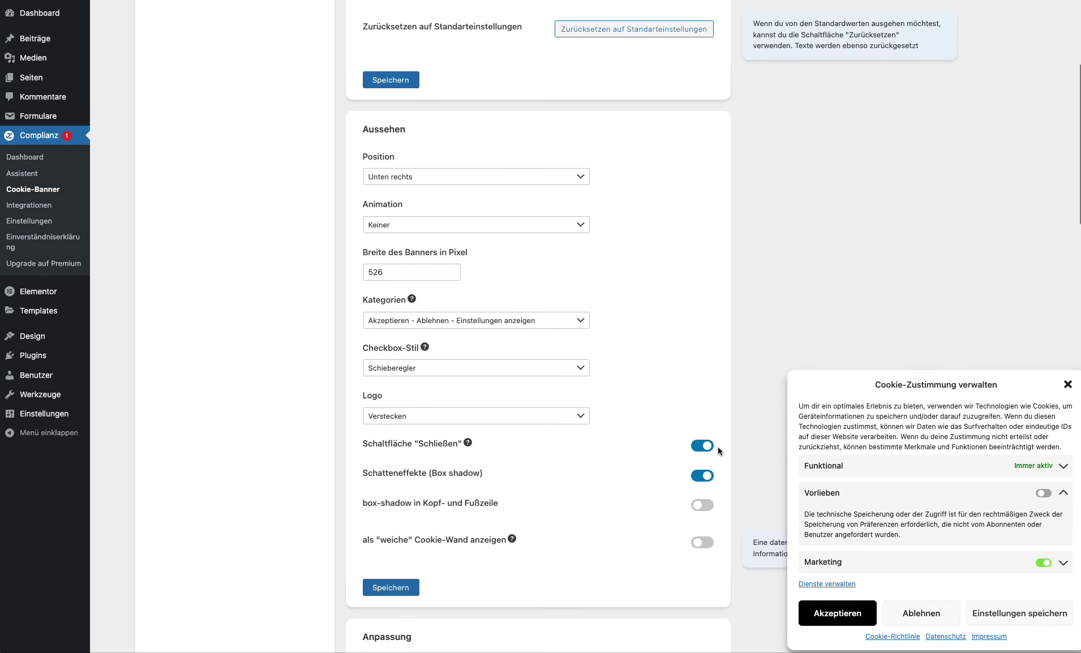
{"action": "scroll", "coordinate": [718, 447], "scroll_direction": "down", "scroll_amount": 1}
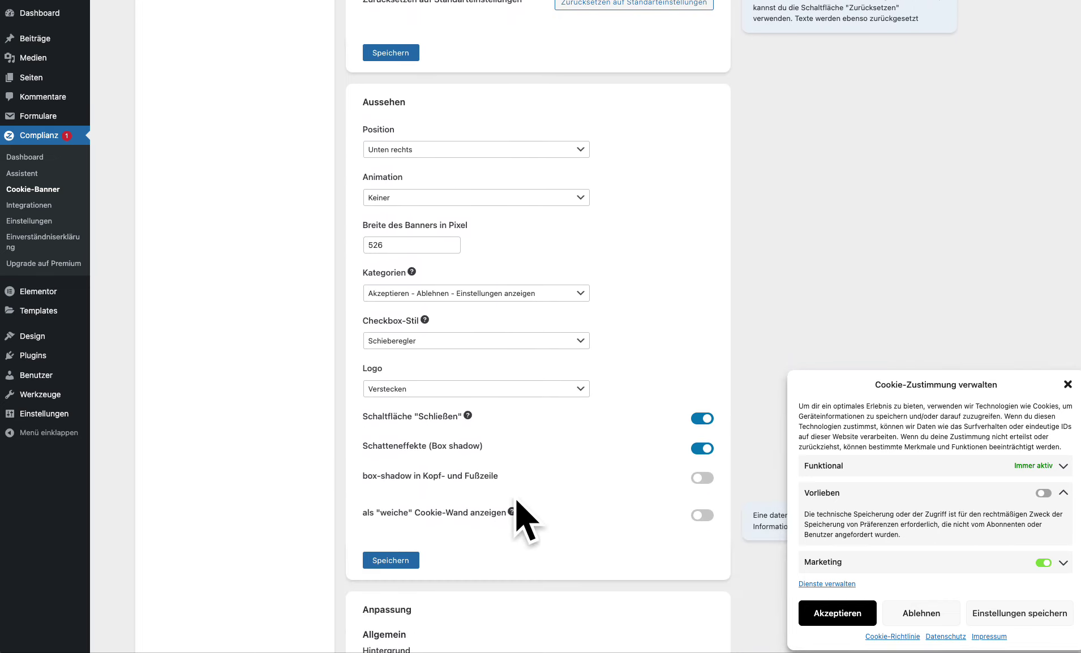
{"action": "scroll", "coordinate": [526, 521], "scroll_direction": "down", "scroll_amount": 2}
{"action": "left_click", "coordinate": [1052, 611]}
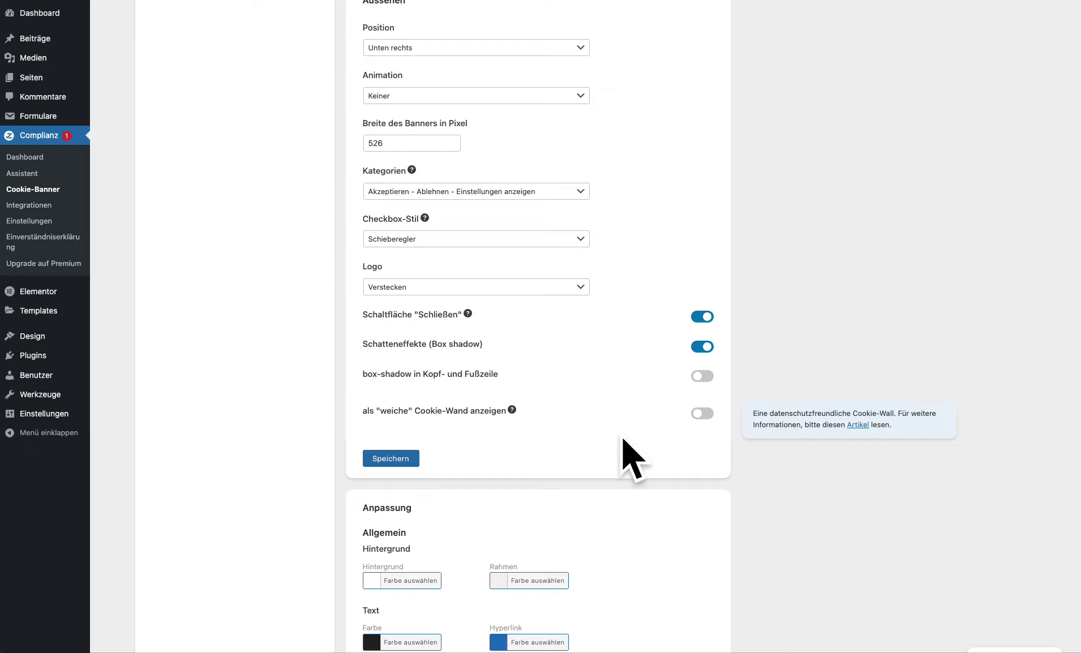
Step: Turn off the banner header title
{"action": "scroll", "coordinate": [615, 438], "scroll_direction": "down", "scroll_amount": 1}
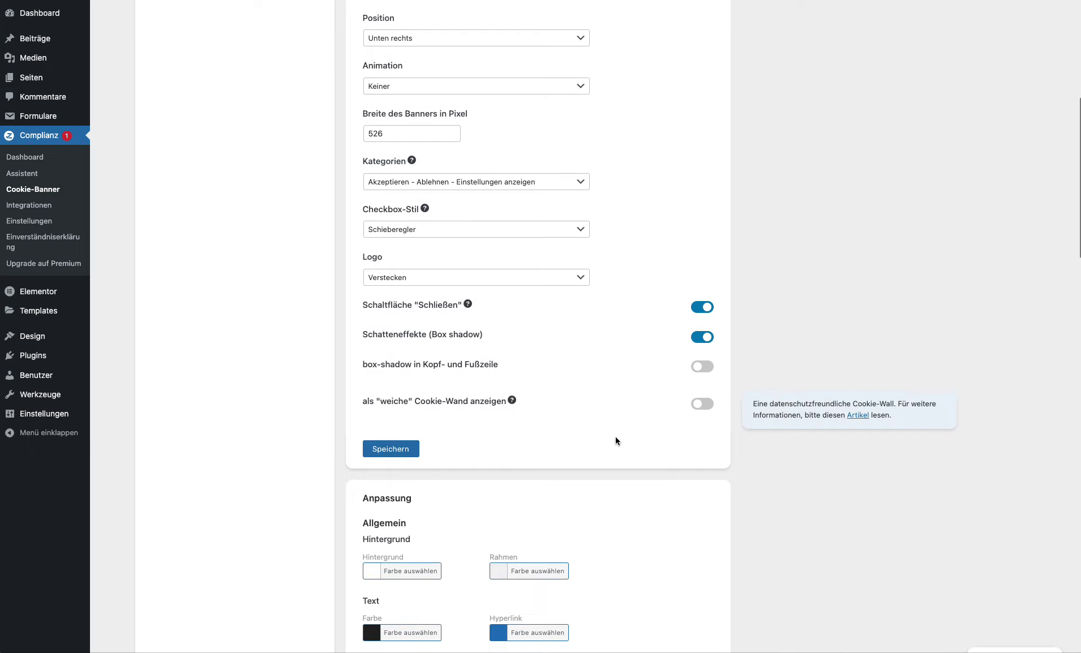
{"action": "scroll", "coordinate": [626, 395], "scroll_direction": "down", "scroll_amount": 4}
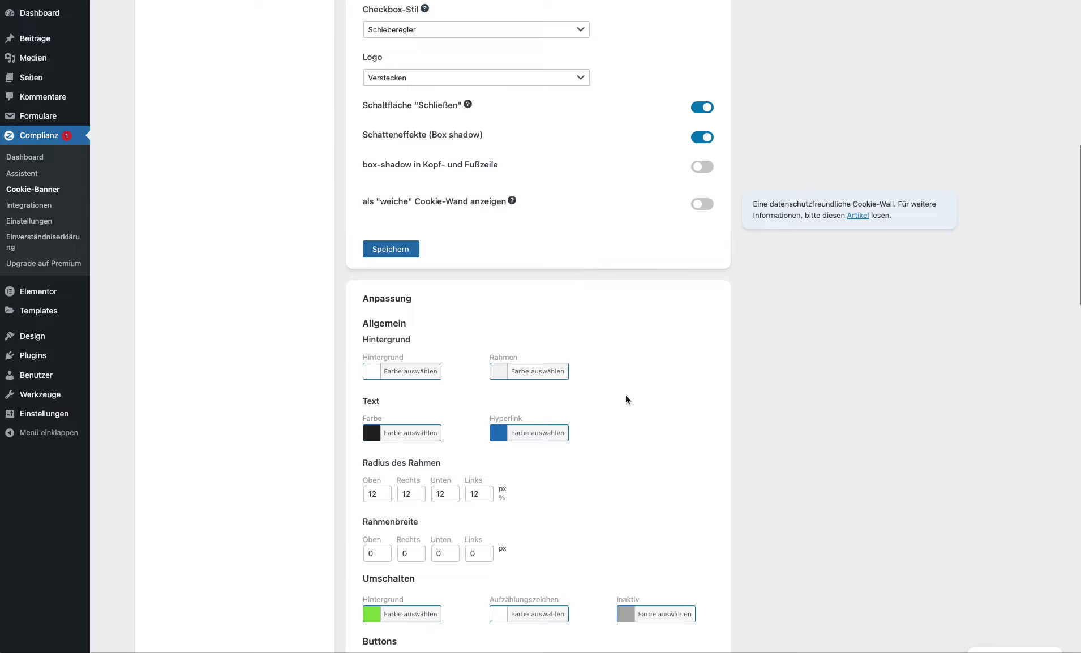
{"action": "scroll", "coordinate": [626, 395], "scroll_direction": "down", "scroll_amount": 8}
{"action": "scroll", "coordinate": [626, 401], "scroll_direction": "down", "scroll_amount": 4}
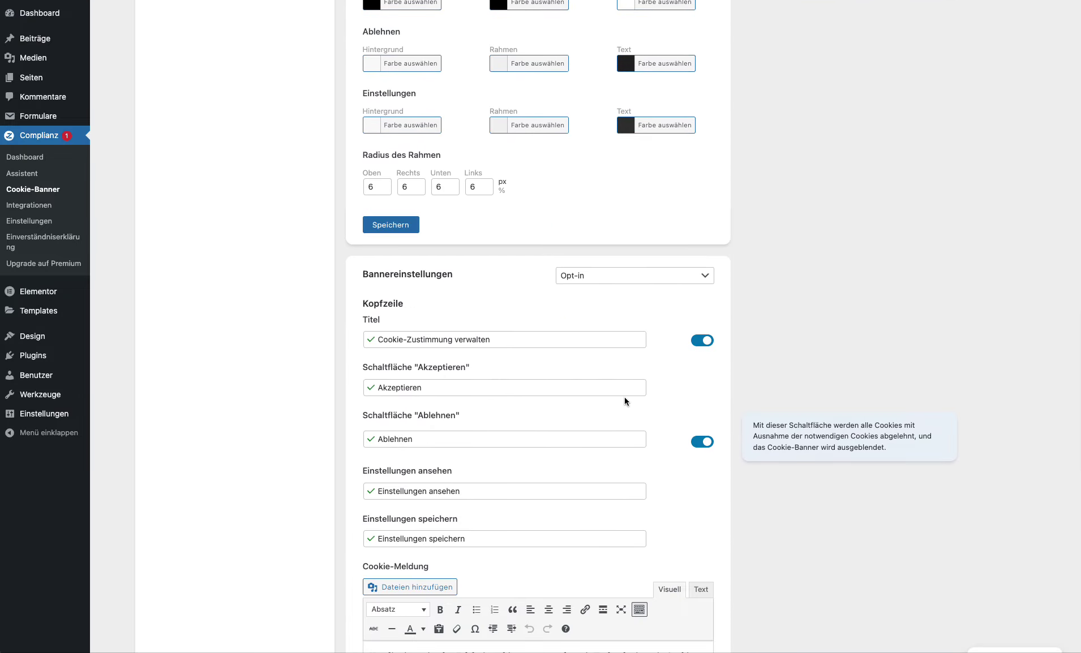
{"action": "scroll", "coordinate": [624, 397], "scroll_direction": "down", "scroll_amount": 7}
{"action": "scroll", "coordinate": [625, 397], "scroll_direction": "up", "scroll_amount": 3}
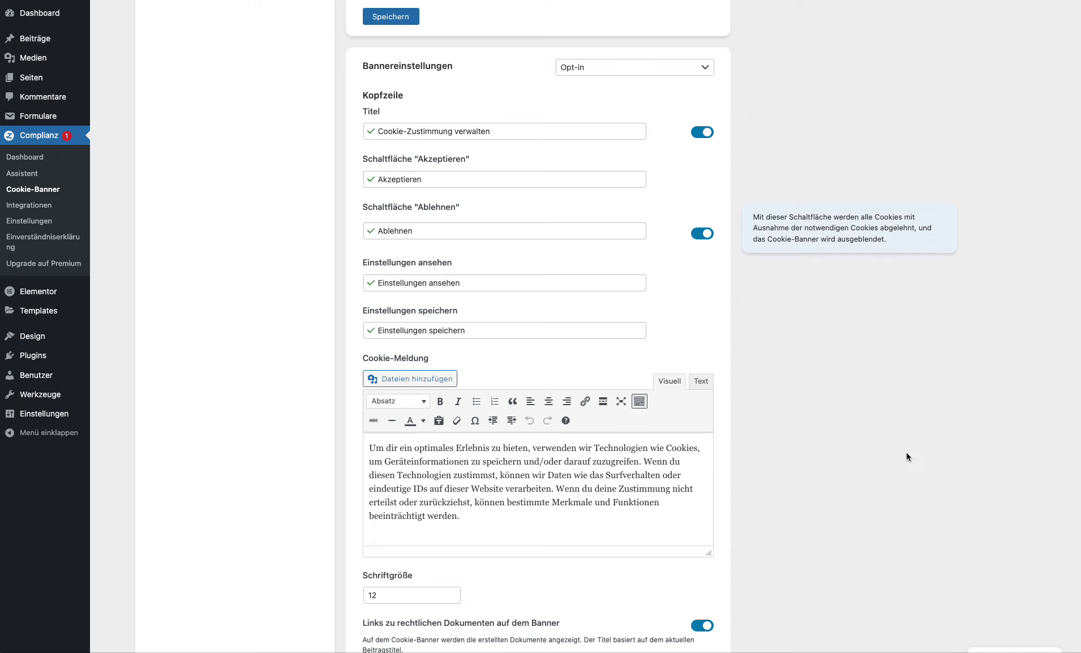
{"action": "left_click", "coordinate": [712, 137]}
Step: Review the banner settings and save them with Speichern
{"action": "scroll", "coordinate": [796, 348], "scroll_direction": "down", "scroll_amount": 6}
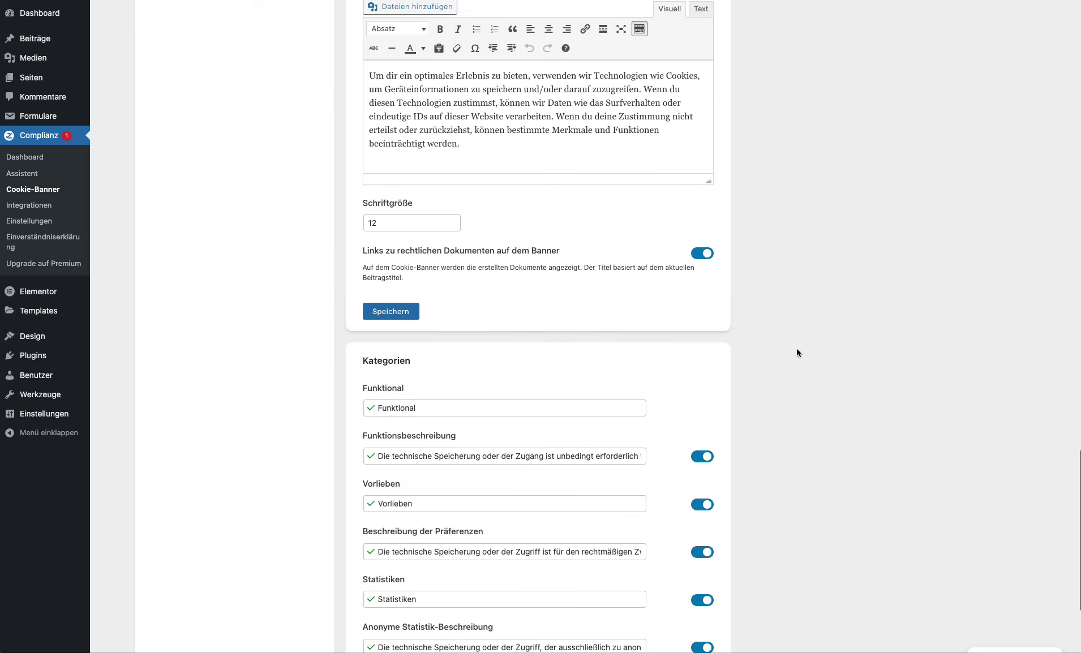
{"action": "scroll", "coordinate": [796, 348], "scroll_direction": "down", "scroll_amount": 3}
{"action": "scroll", "coordinate": [798, 352], "scroll_direction": "up", "scroll_amount": 4}
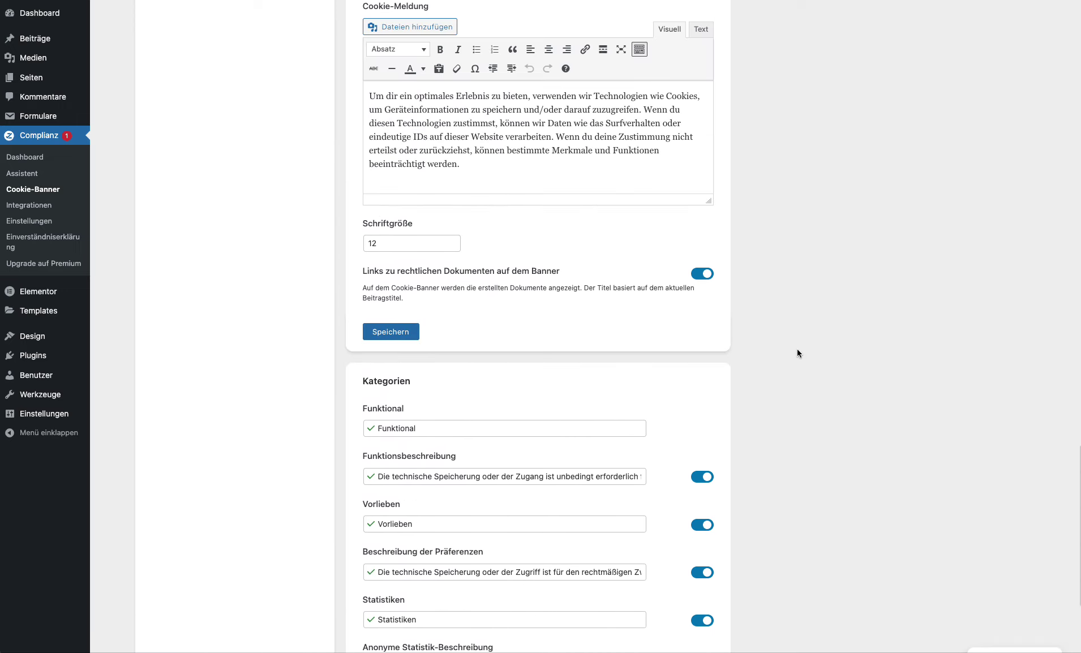
{"action": "scroll", "coordinate": [797, 348], "scroll_direction": "up", "scroll_amount": 15}
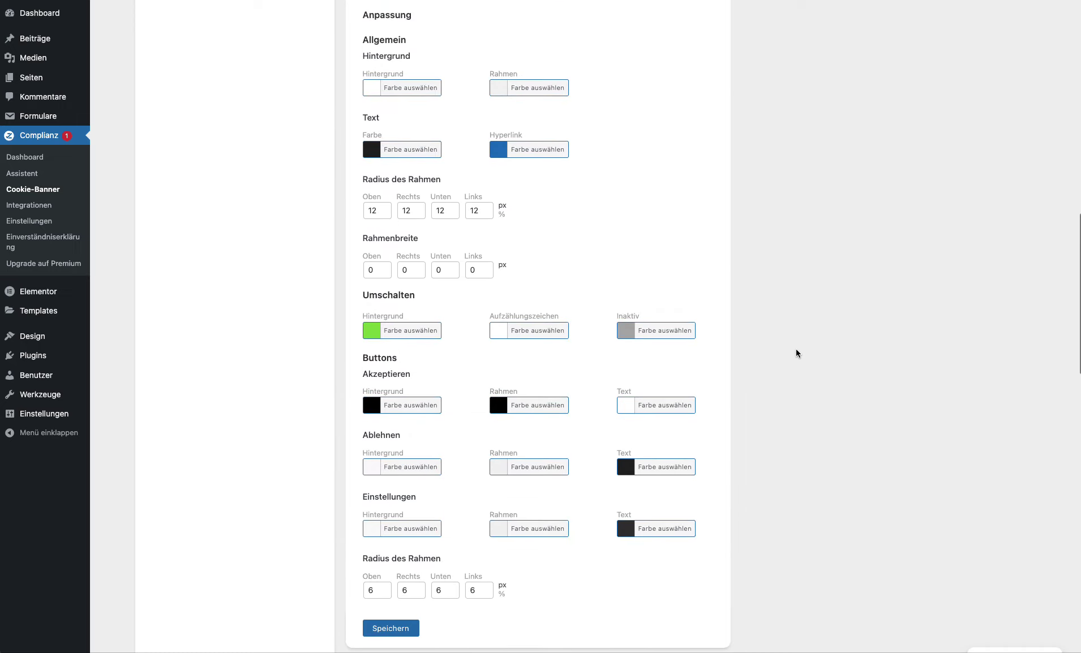
{"action": "scroll", "coordinate": [796, 353], "scroll_direction": "up", "scroll_amount": 9}
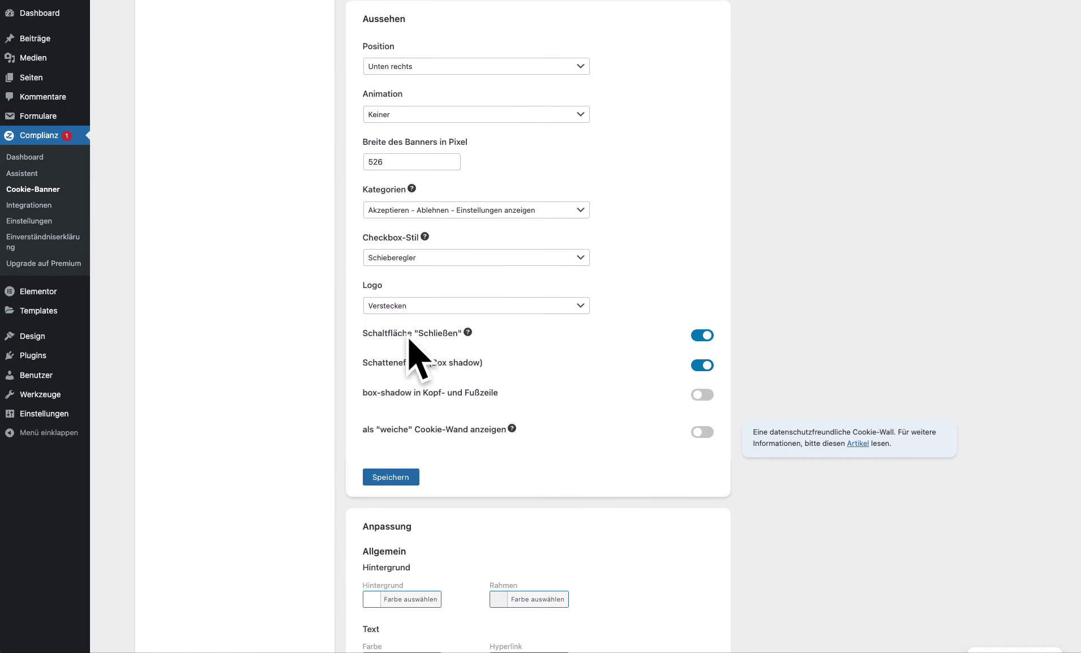
{"action": "mouse_move", "coordinate": [468, 339]}
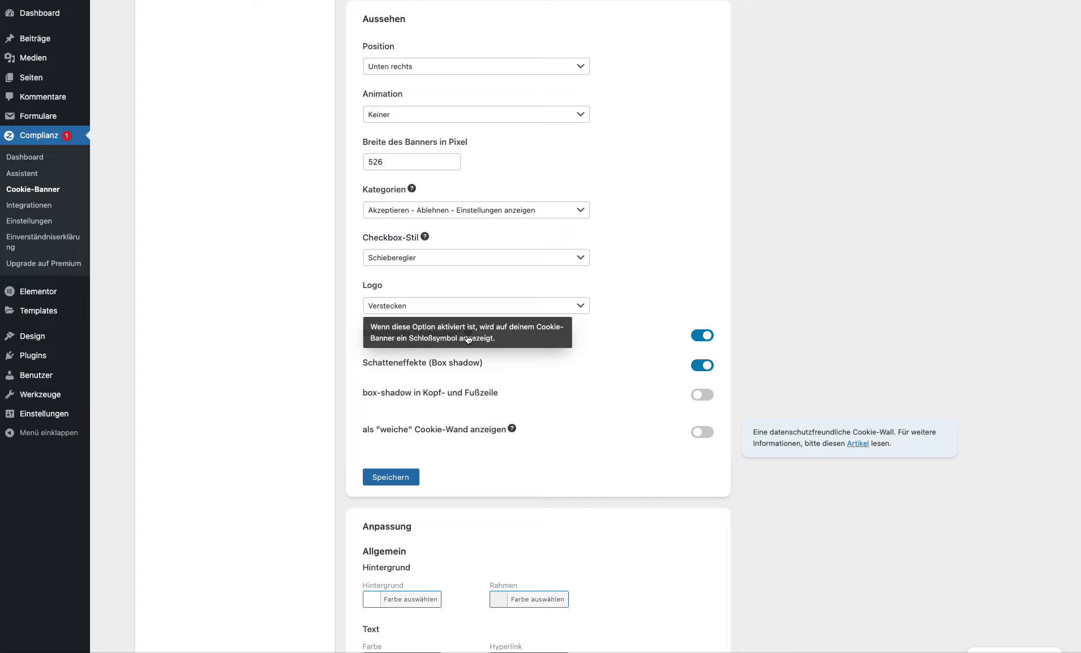
{"action": "scroll", "coordinate": [474, 332], "scroll_direction": "up", "scroll_amount": 4}
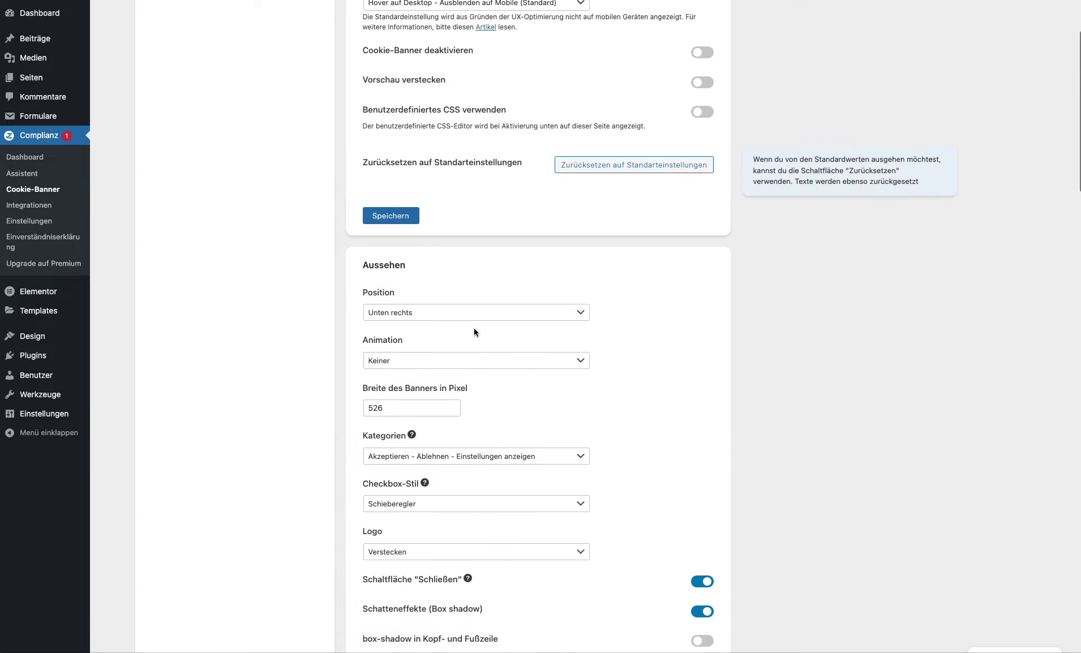
{"action": "scroll", "coordinate": [663, 389], "scroll_direction": "up", "scroll_amount": 4}
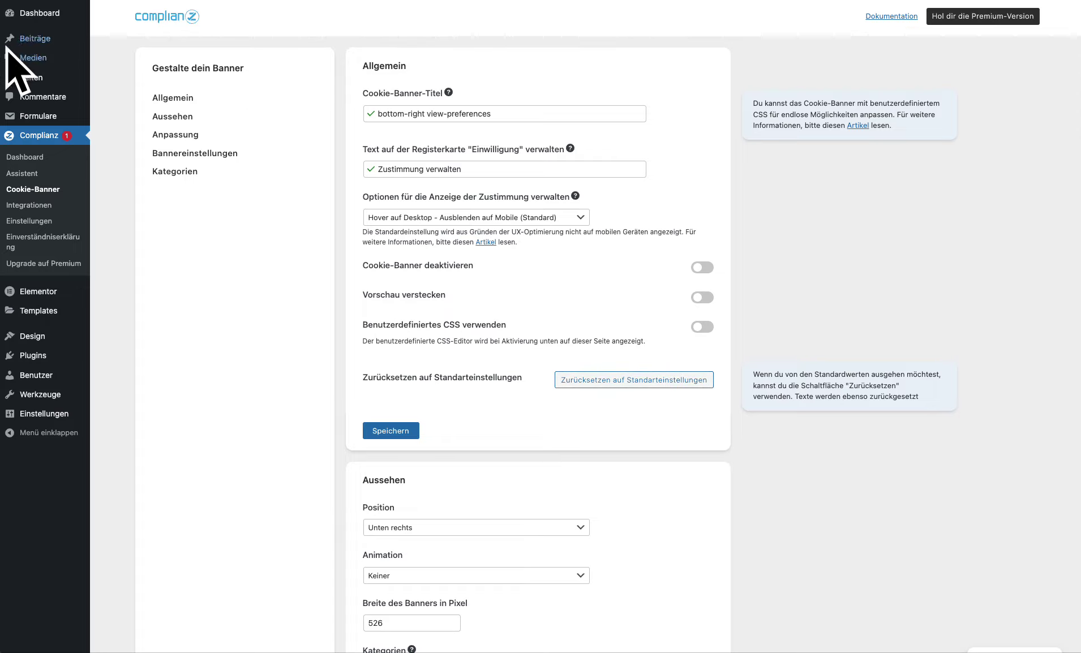
{"action": "scroll", "coordinate": [381, 325], "scroll_direction": "down", "scroll_amount": 20}
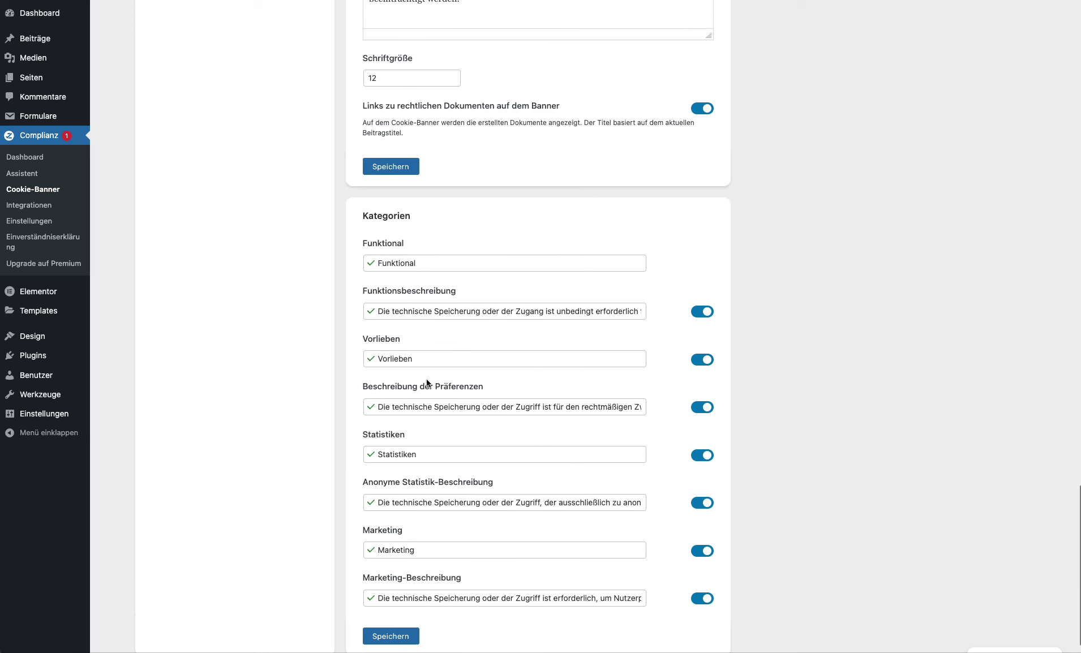
{"action": "left_click", "coordinate": [400, 605]}
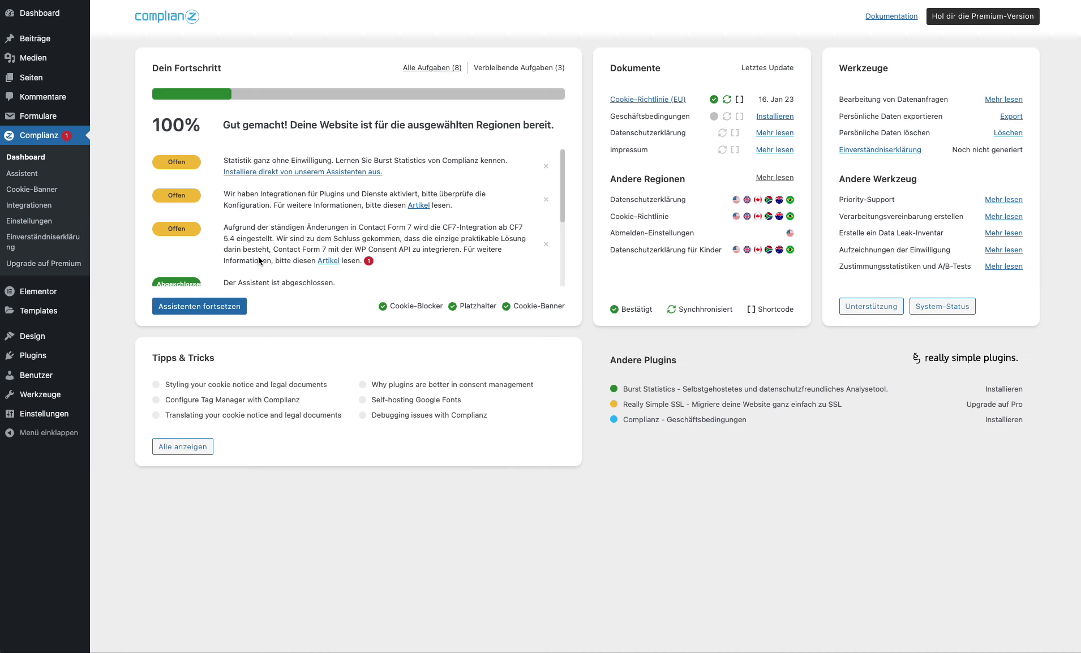
Step: Dismiss the Burst Statistics, integrations review, Contact Form 7 and SSL notices
{"action": "left_click", "coordinate": [548, 166]}
{"action": "left_click", "coordinate": [548, 172]}
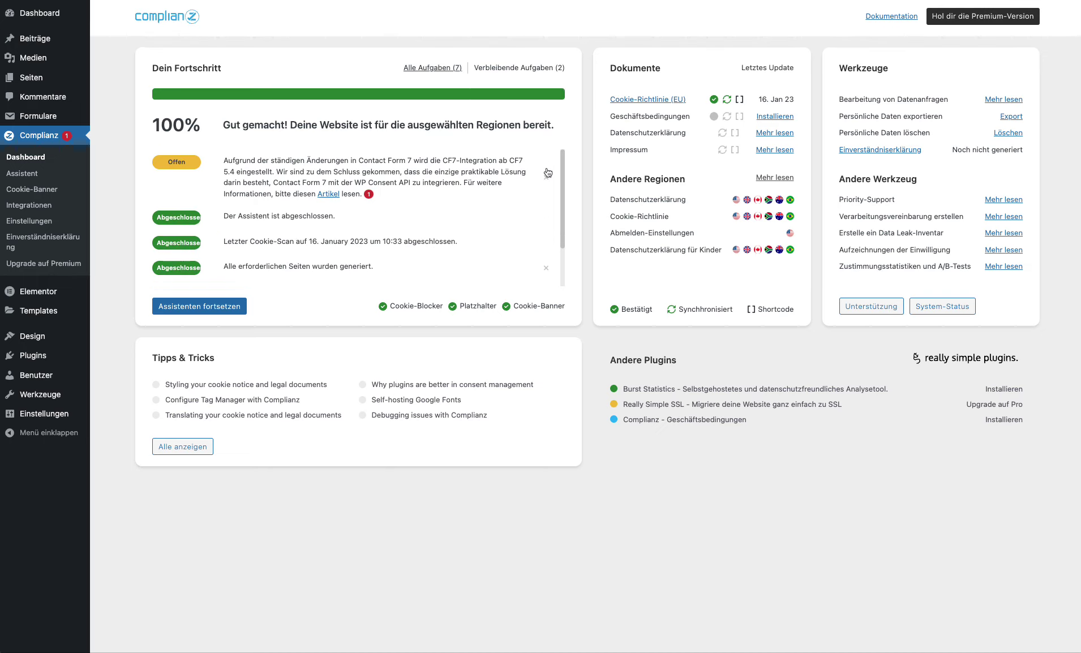
{"action": "left_click", "coordinate": [548, 179]}
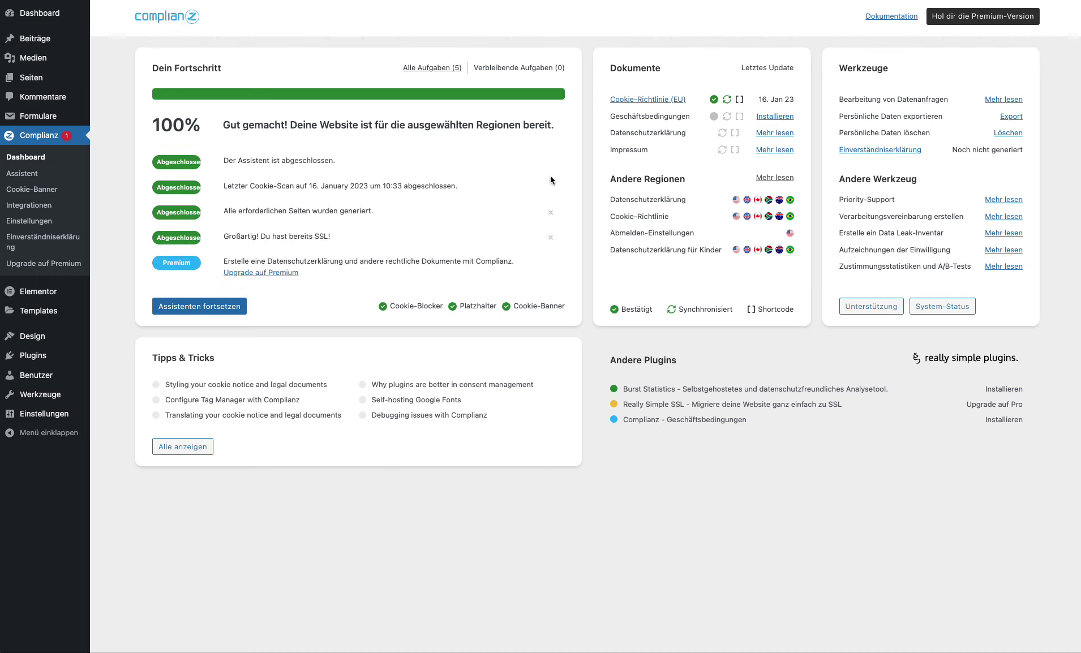
{"action": "left_click", "coordinate": [552, 212]}
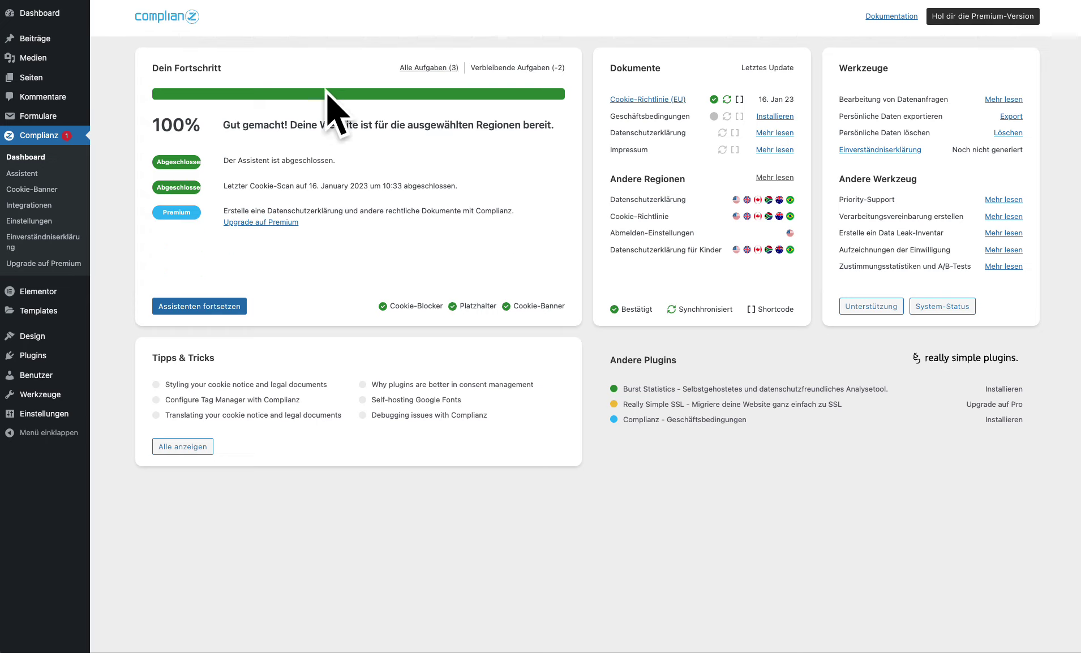